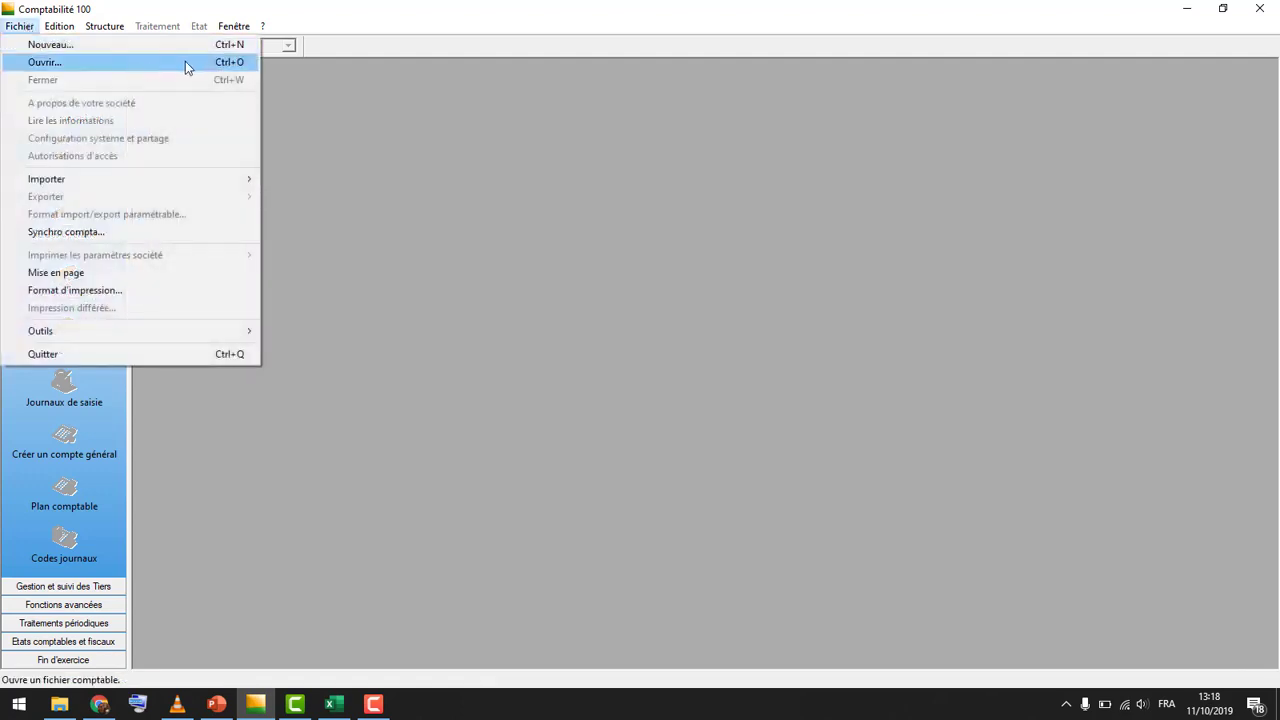
Open the company accounting file Entreprise_1 from the Entreprises folder
{"action": "left_click", "coordinate": [45, 64]}
{"action": "left_click", "coordinate": [480, 208]}
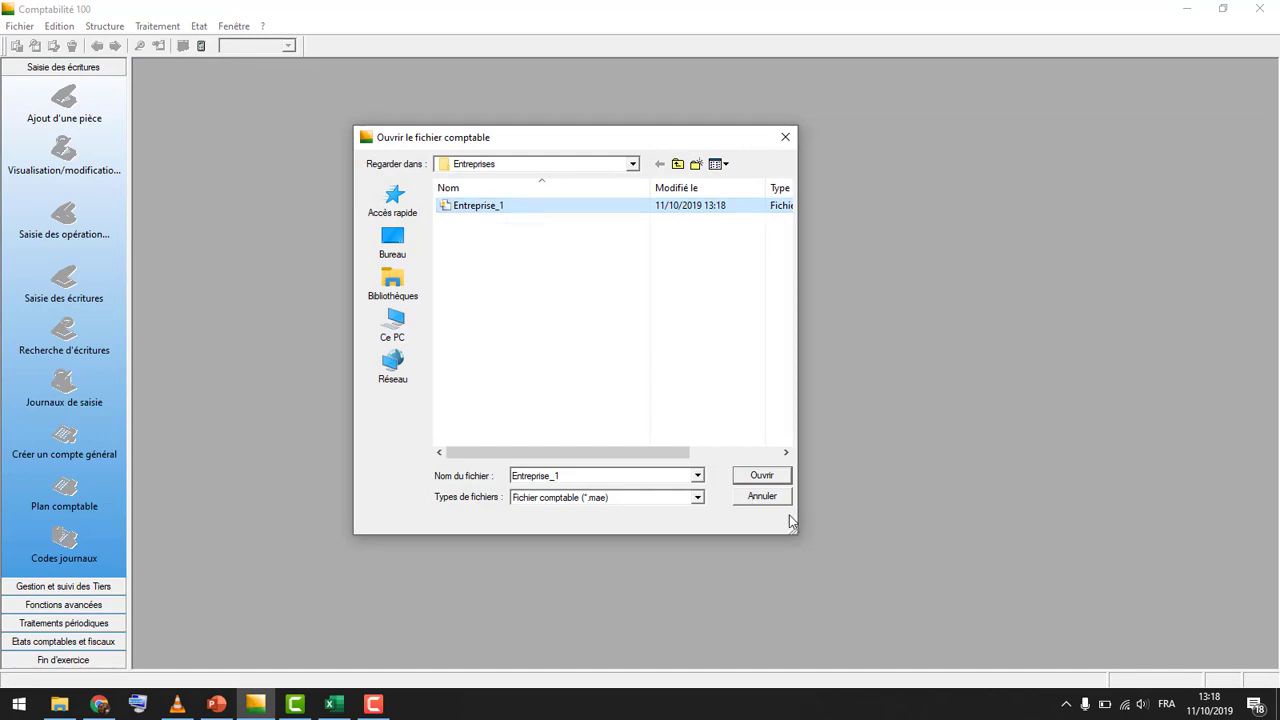
{"action": "left_click", "coordinate": [763, 477]}
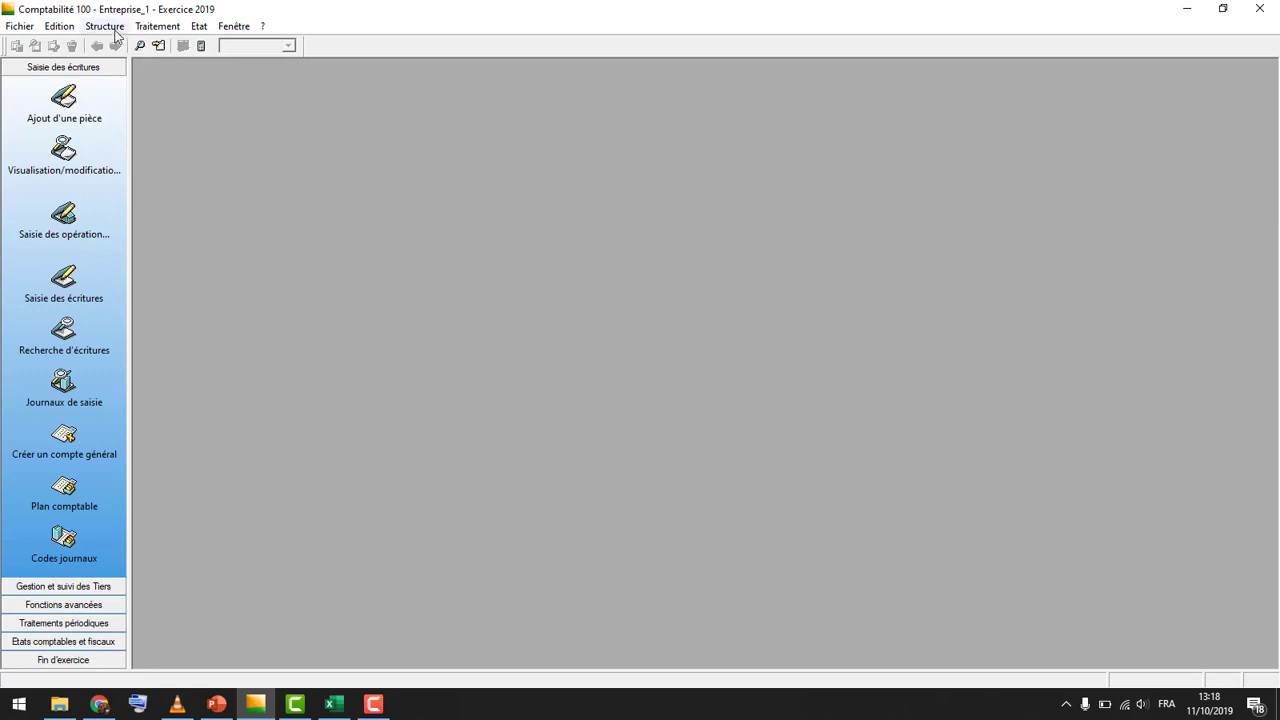
View the company's chart of accounts (Plan comptable), and close the list
{"action": "left_click", "coordinate": [112, 30]}
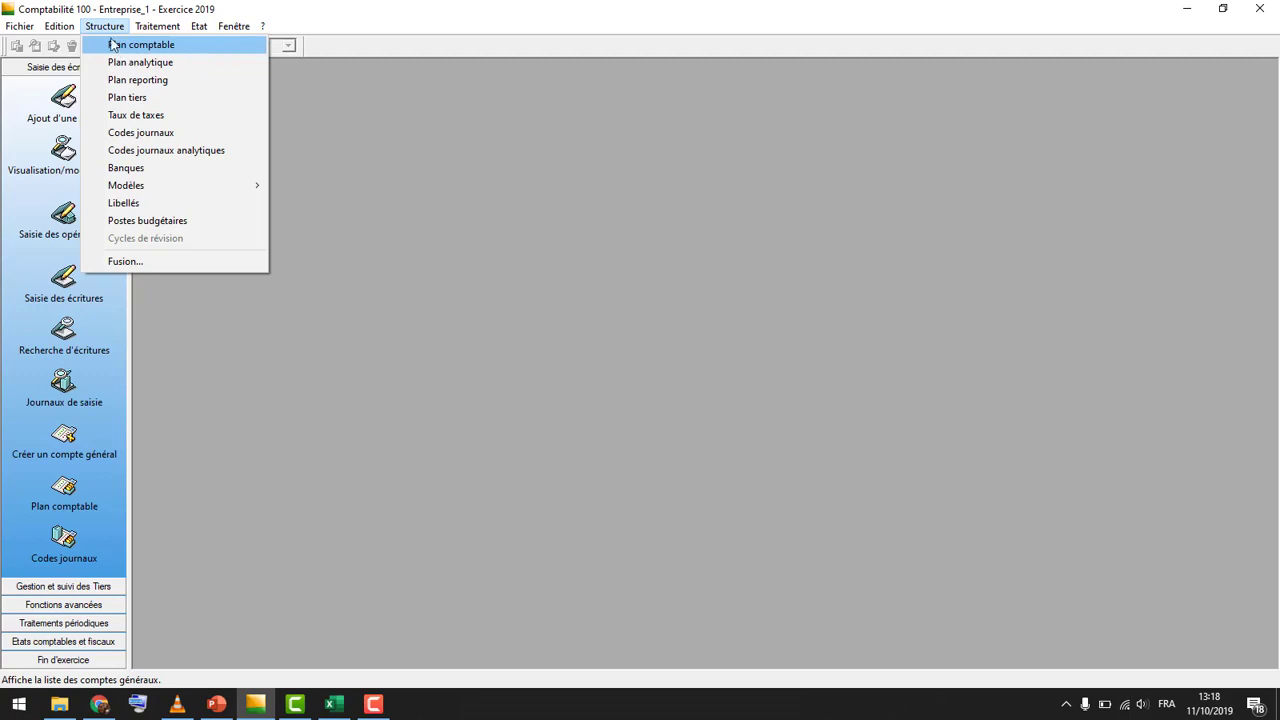
{"action": "left_click", "coordinate": [172, 52]}
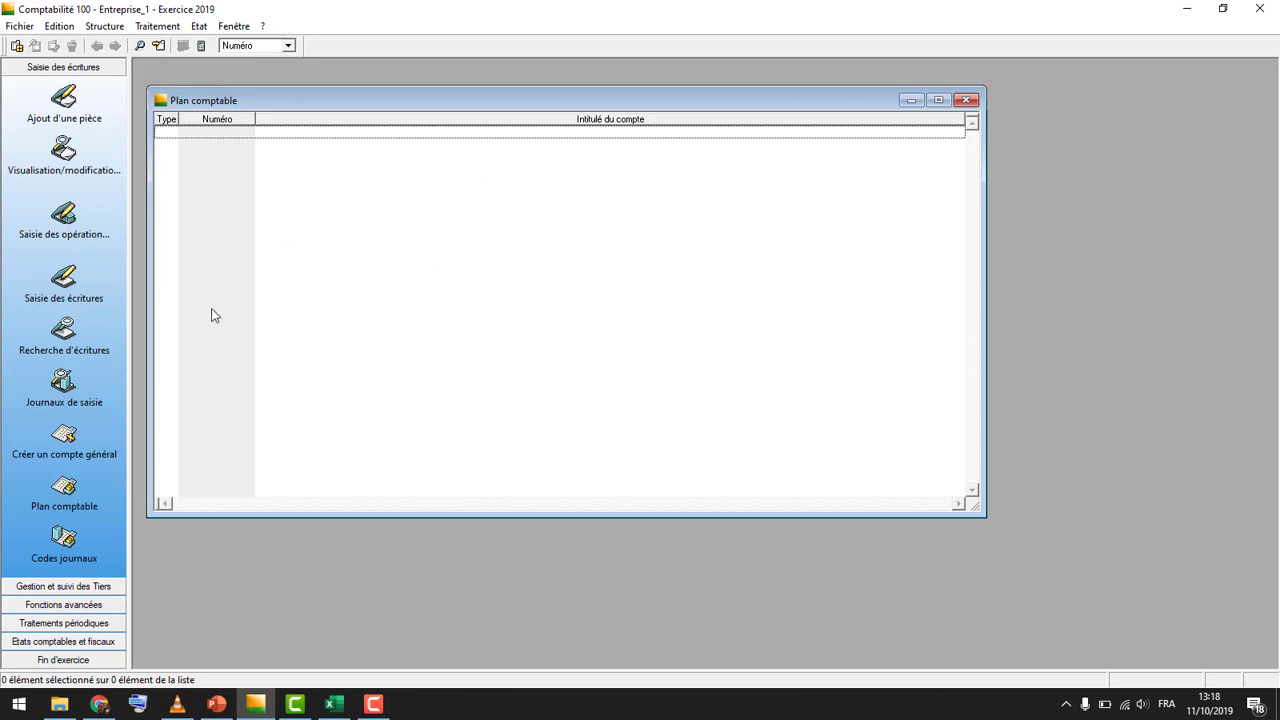
{"action": "left_click", "coordinate": [970, 106]}
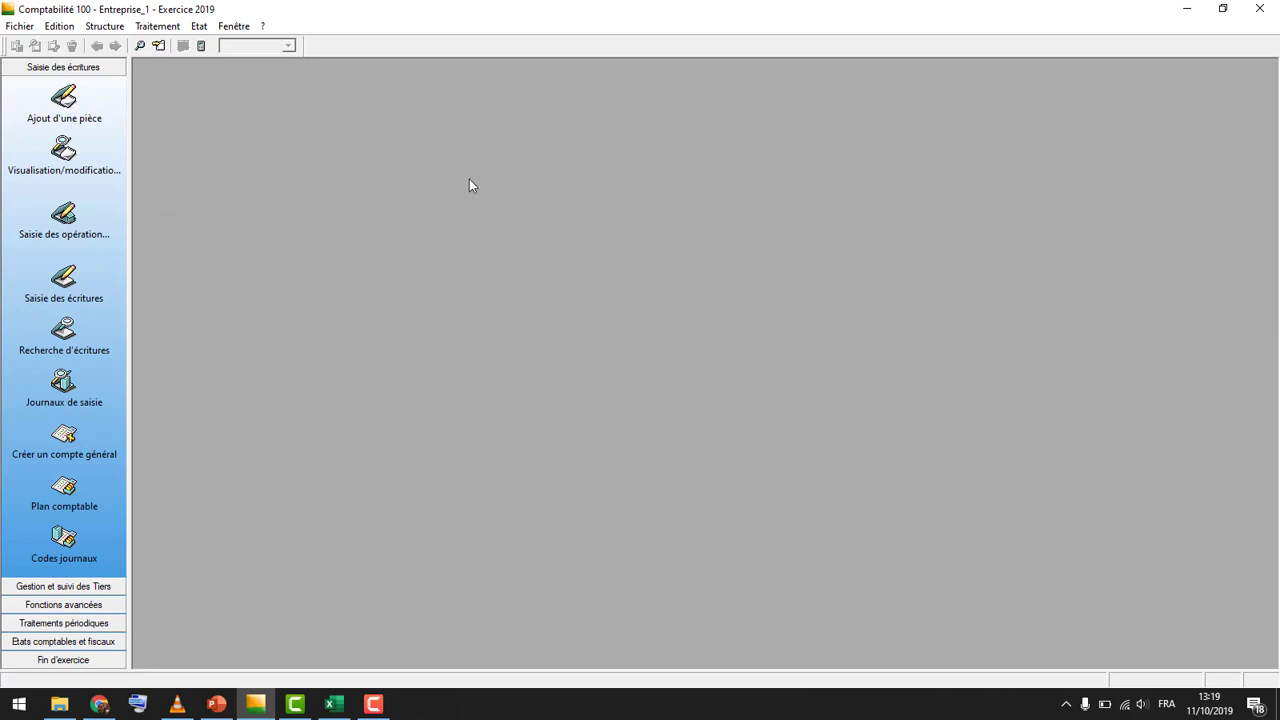
Switch to Chrome and download the PLAN COMPT STANDARD.xlsx file from Google Drive
{"action": "left_click", "coordinate": [99, 704]}
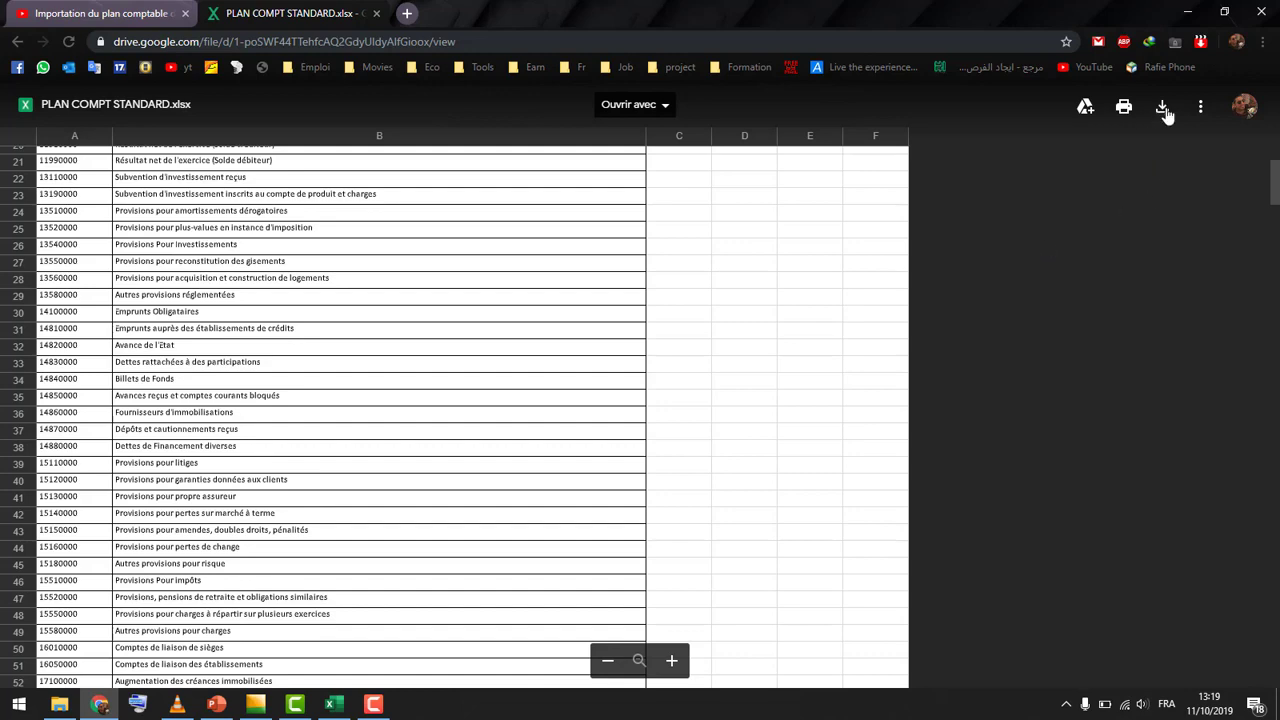
{"action": "scroll", "coordinate": [873, 299], "scroll_direction": "up", "scroll_amount": 5}
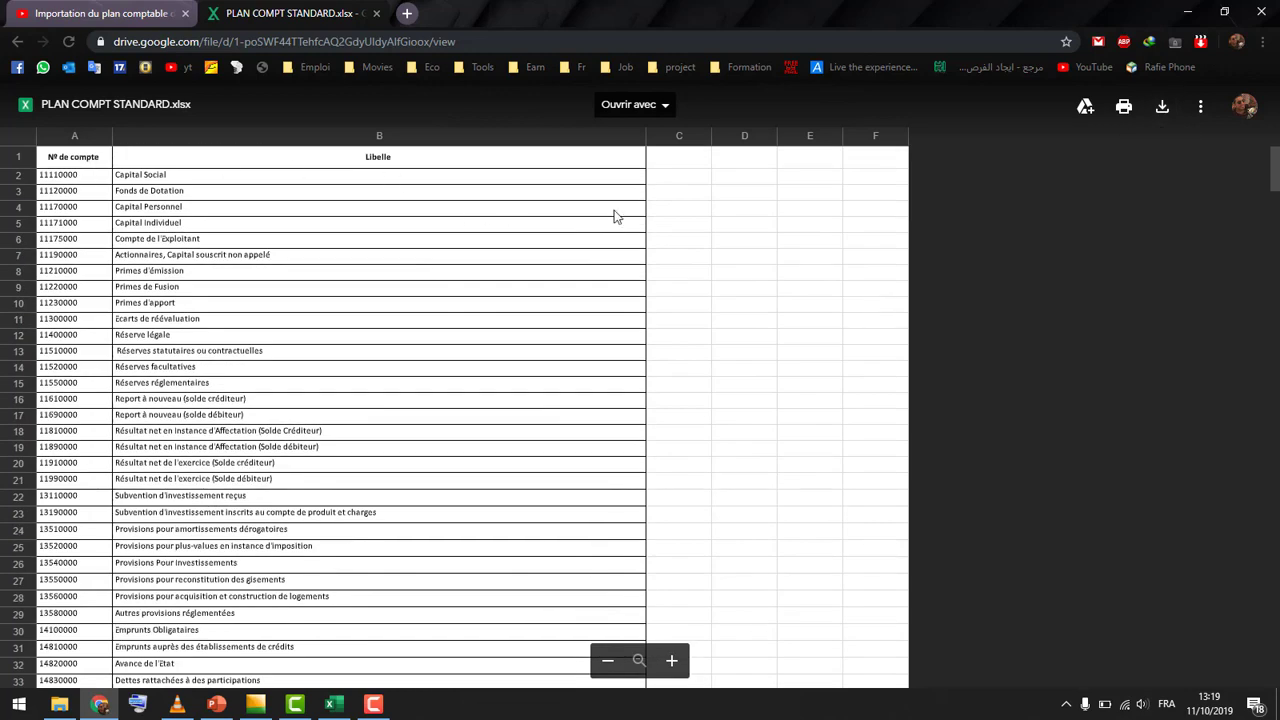
{"action": "left_click", "coordinate": [1162, 106]}
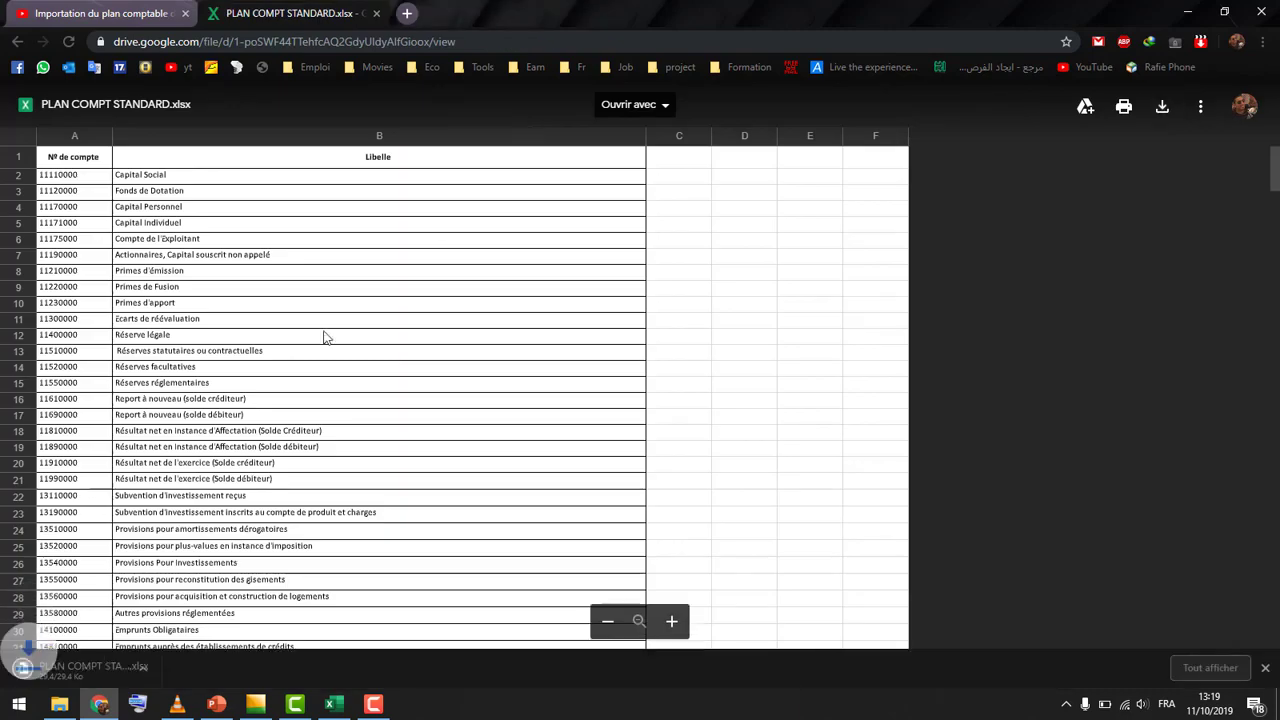
Switch to the PLAN COMPT STANDARD workbook in Excel and examine its account number and label columns
{"action": "left_click", "coordinate": [335, 708]}
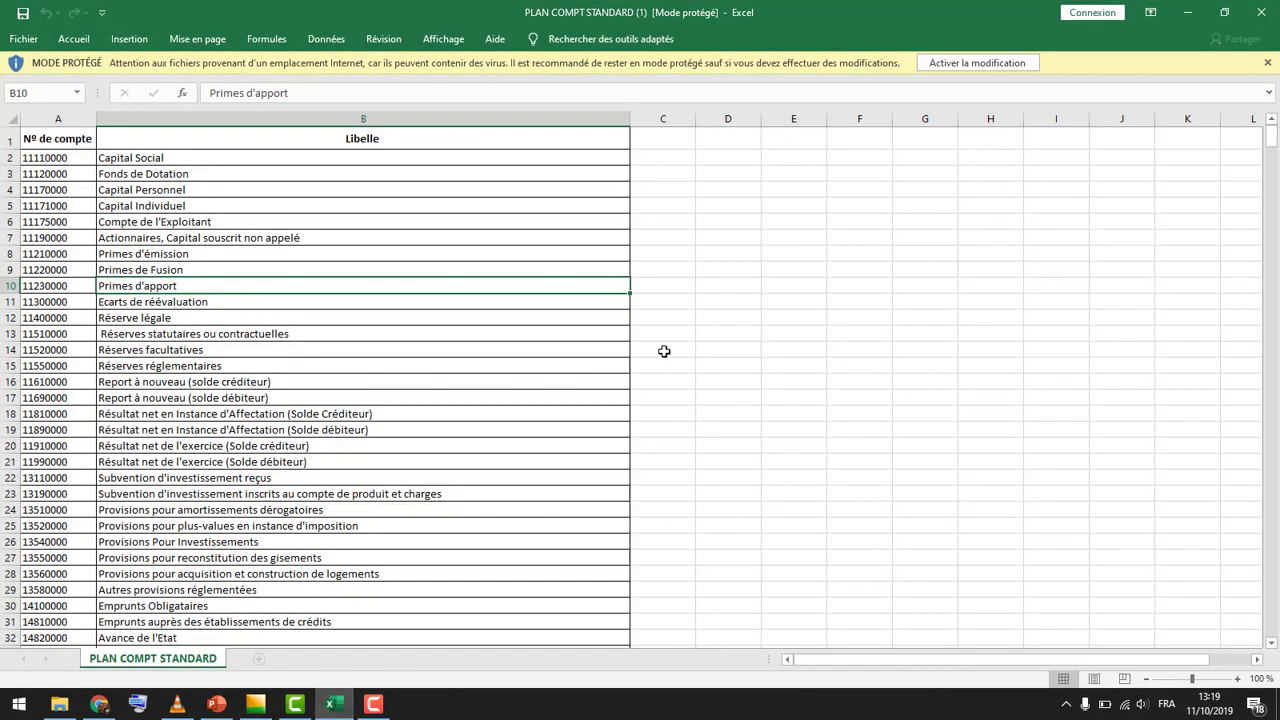
{"action": "left_click", "coordinate": [134, 187]}
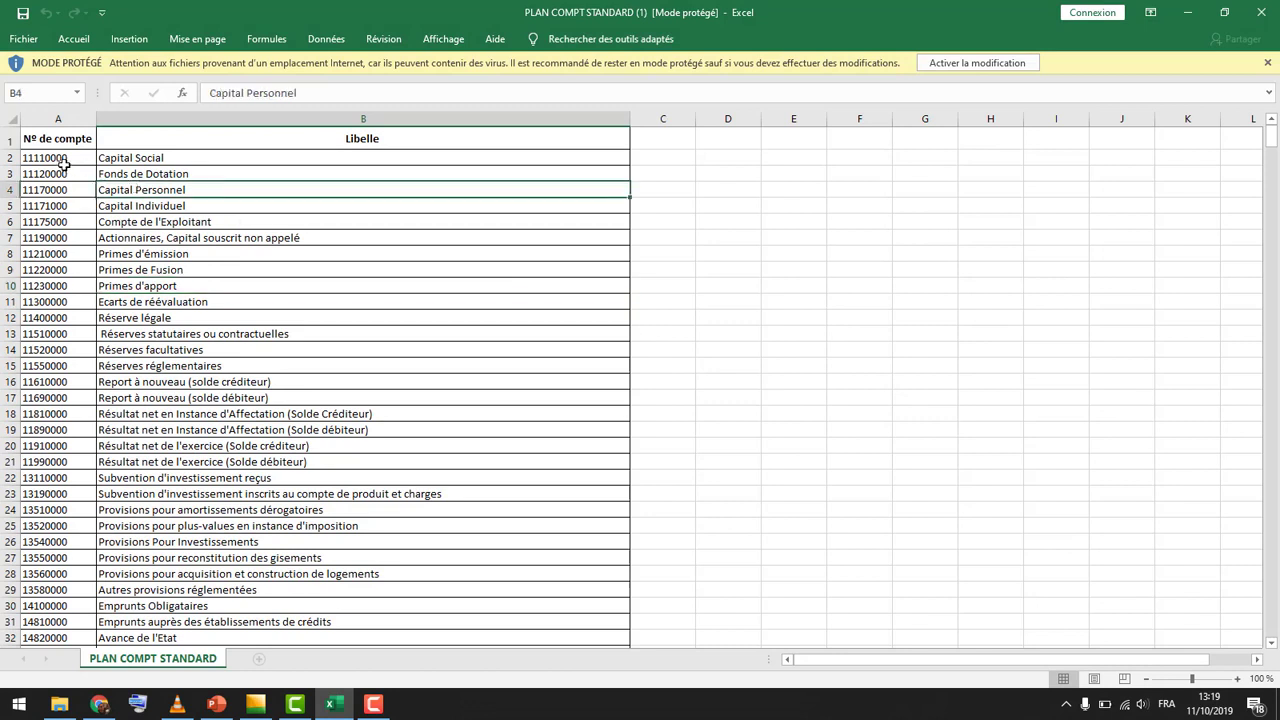
{"action": "left_click", "coordinate": [30, 172]}
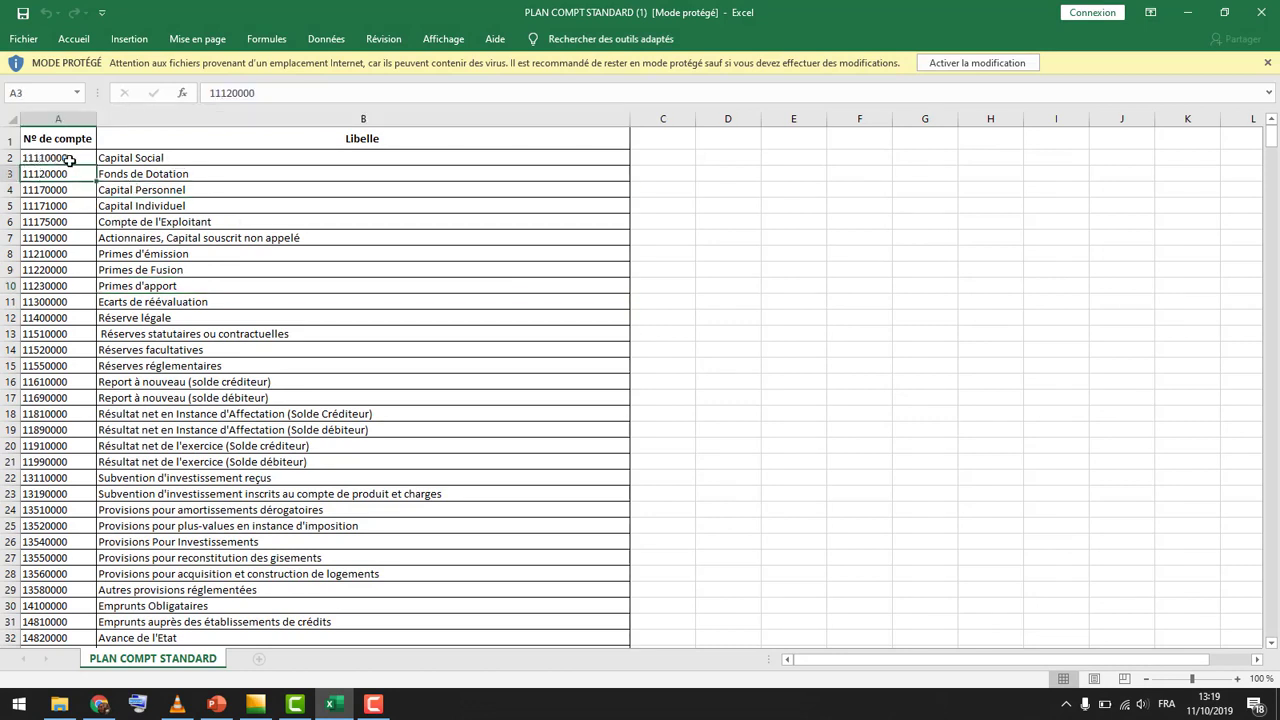
{"action": "left_click", "coordinate": [56, 160]}
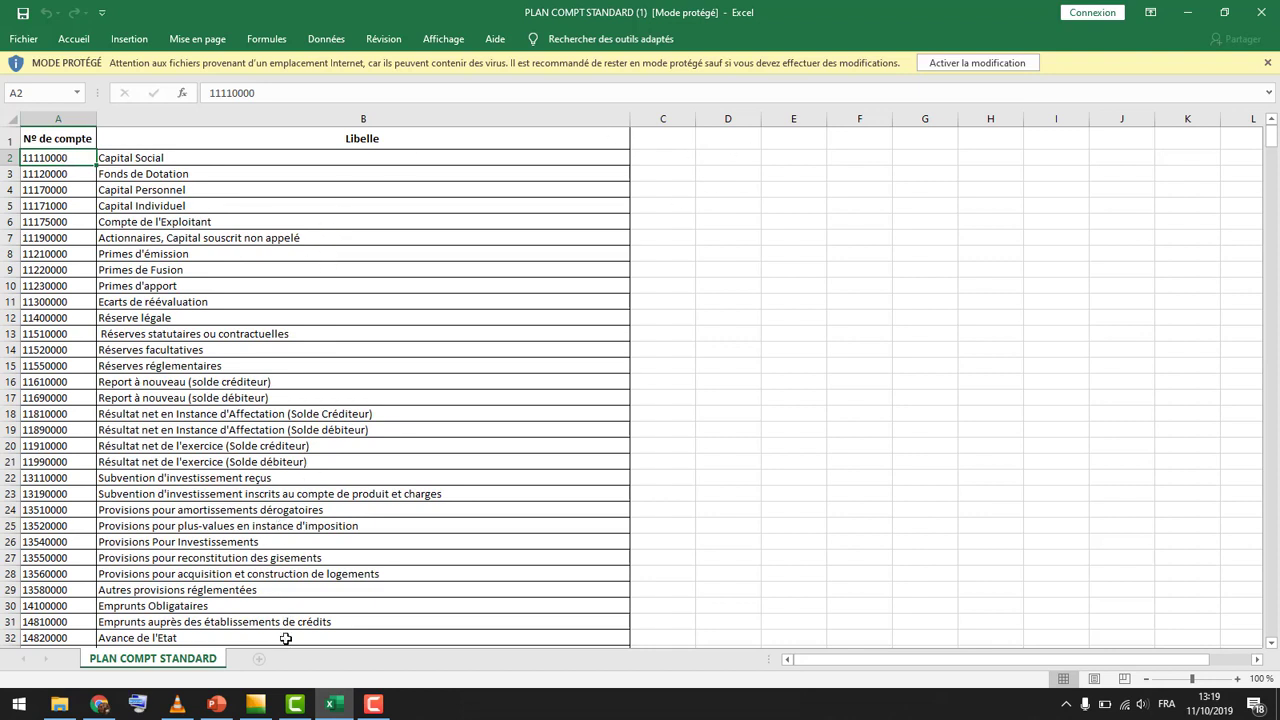
Return to Comptabilité 100 and create a new customizable import/export format named PlanC in the Entreprises folder
{"action": "left_click", "coordinate": [255, 704]}
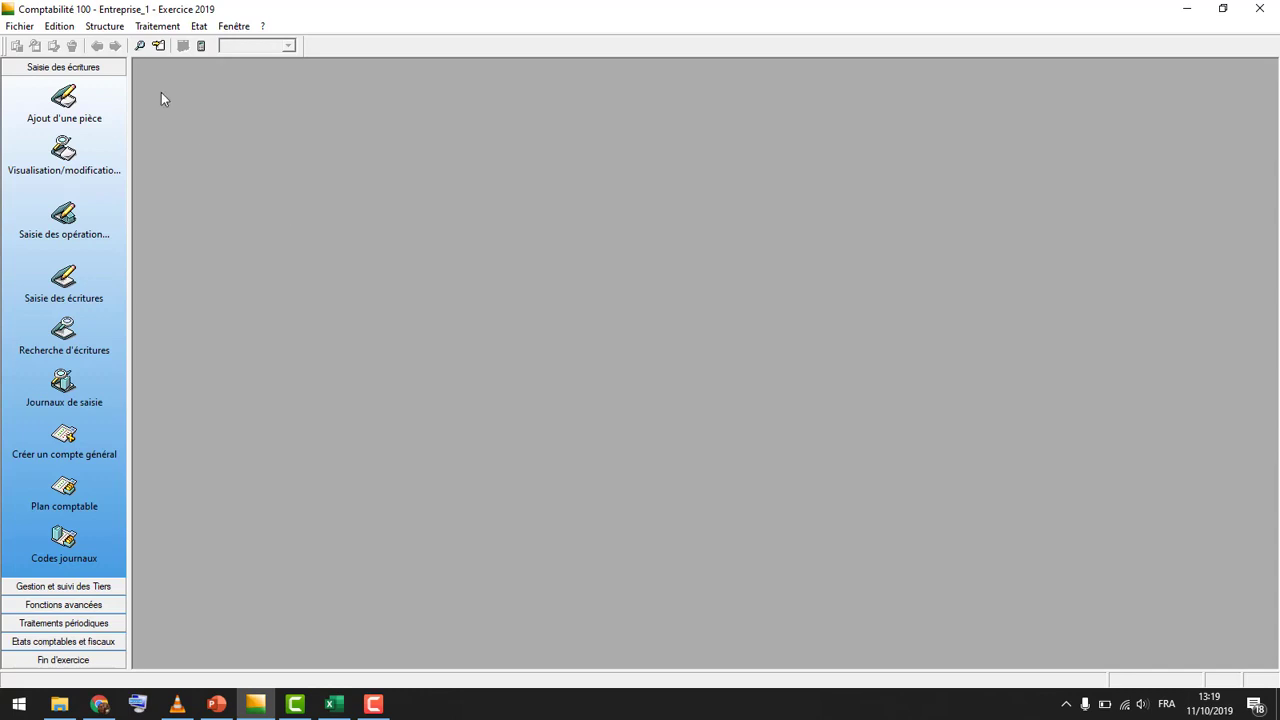
{"action": "left_click", "coordinate": [27, 28]}
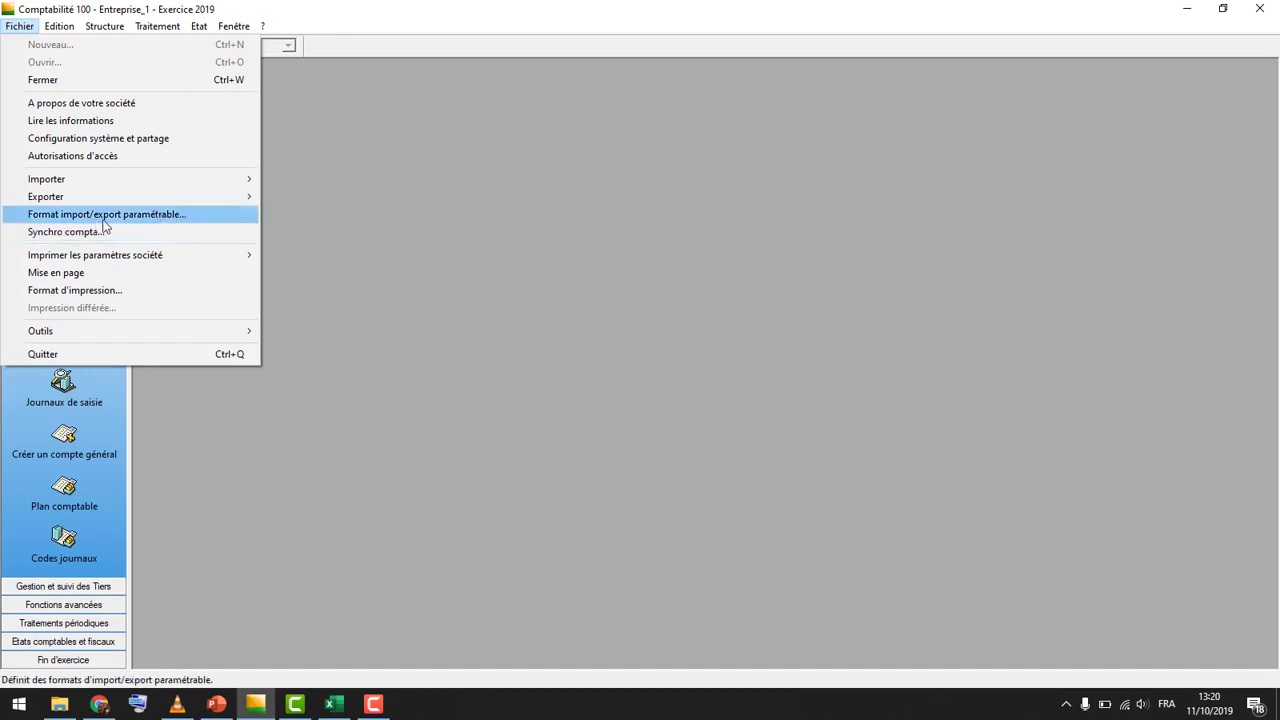
{"action": "left_click", "coordinate": [153, 218]}
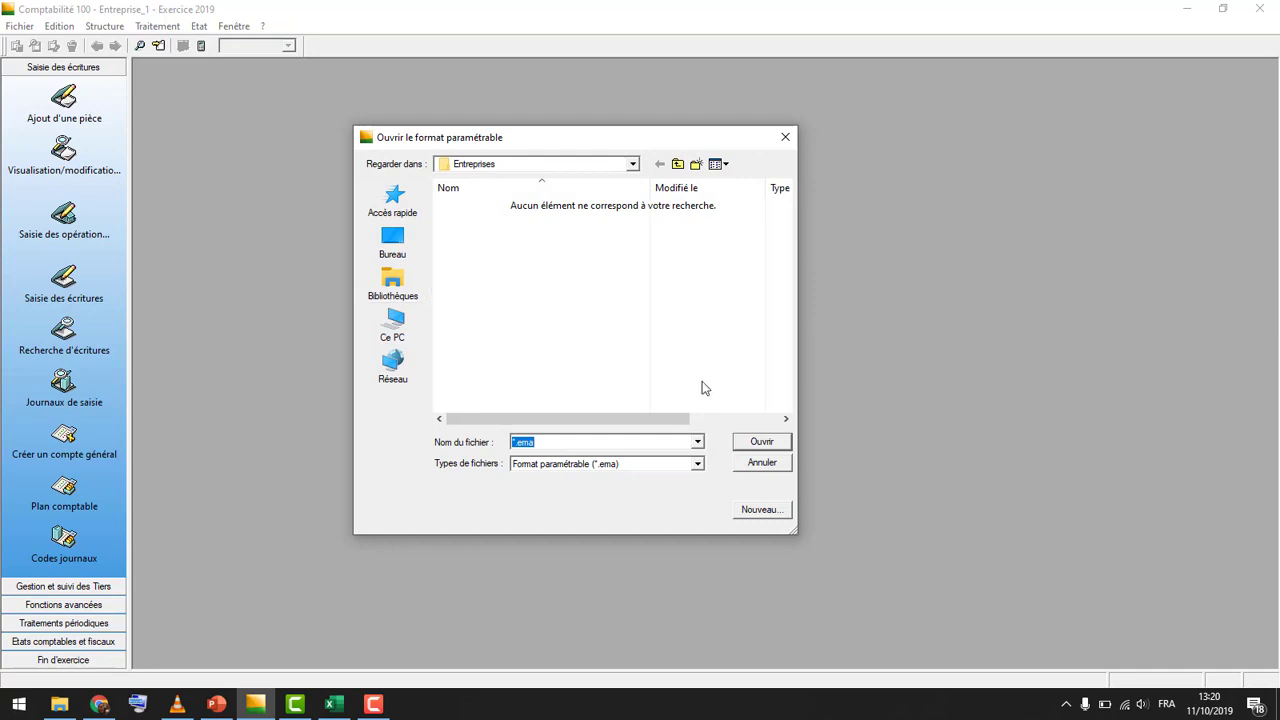
{"action": "left_click", "coordinate": [760, 510]}
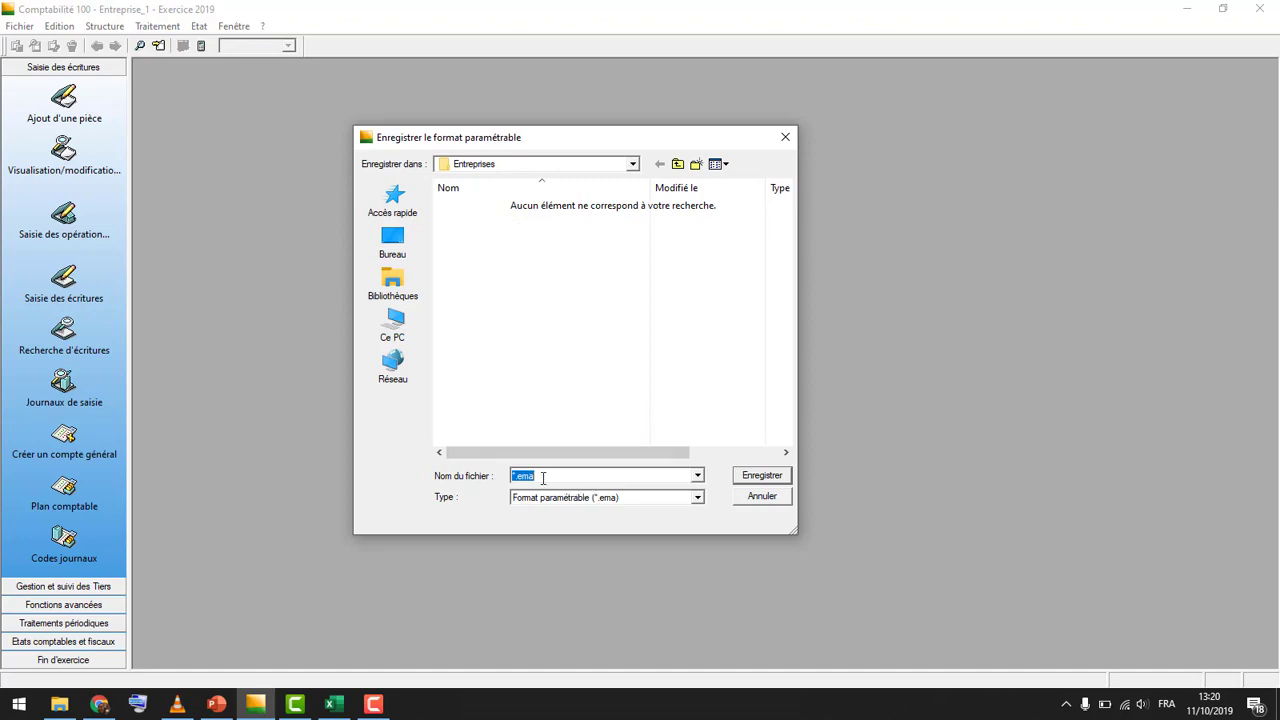
{"action": "type", "text": "PlanC"}
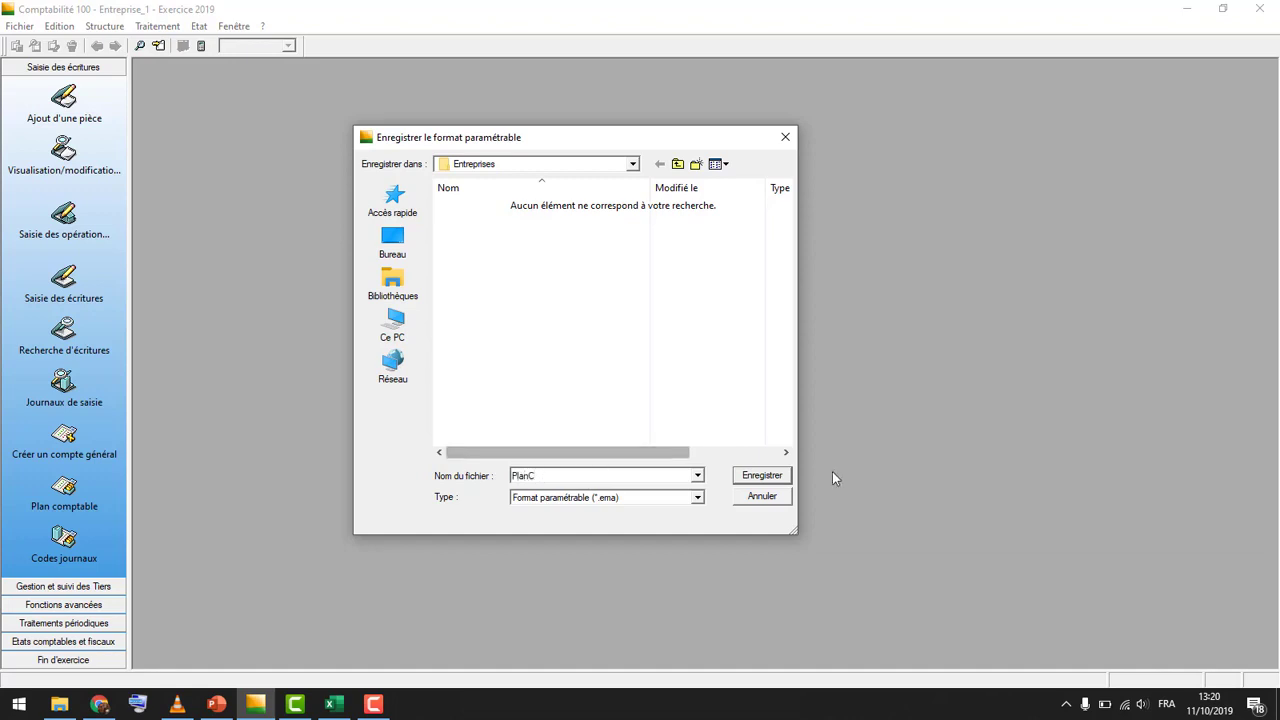
{"action": "left_click", "coordinate": [762, 476]}
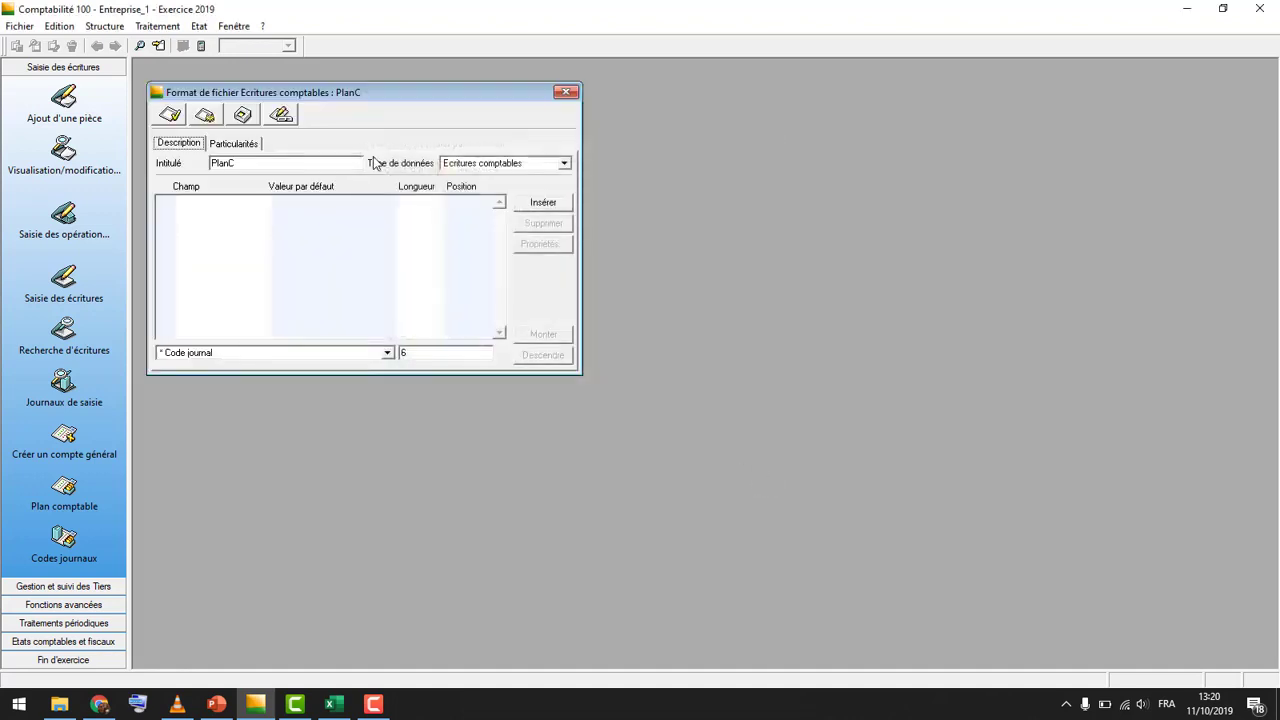
Set the PlanC format's data type to Comptes généraux/analytiques
{"action": "left_click_drag", "start_coordinate": [349, 102], "coordinate": [567, 204]}
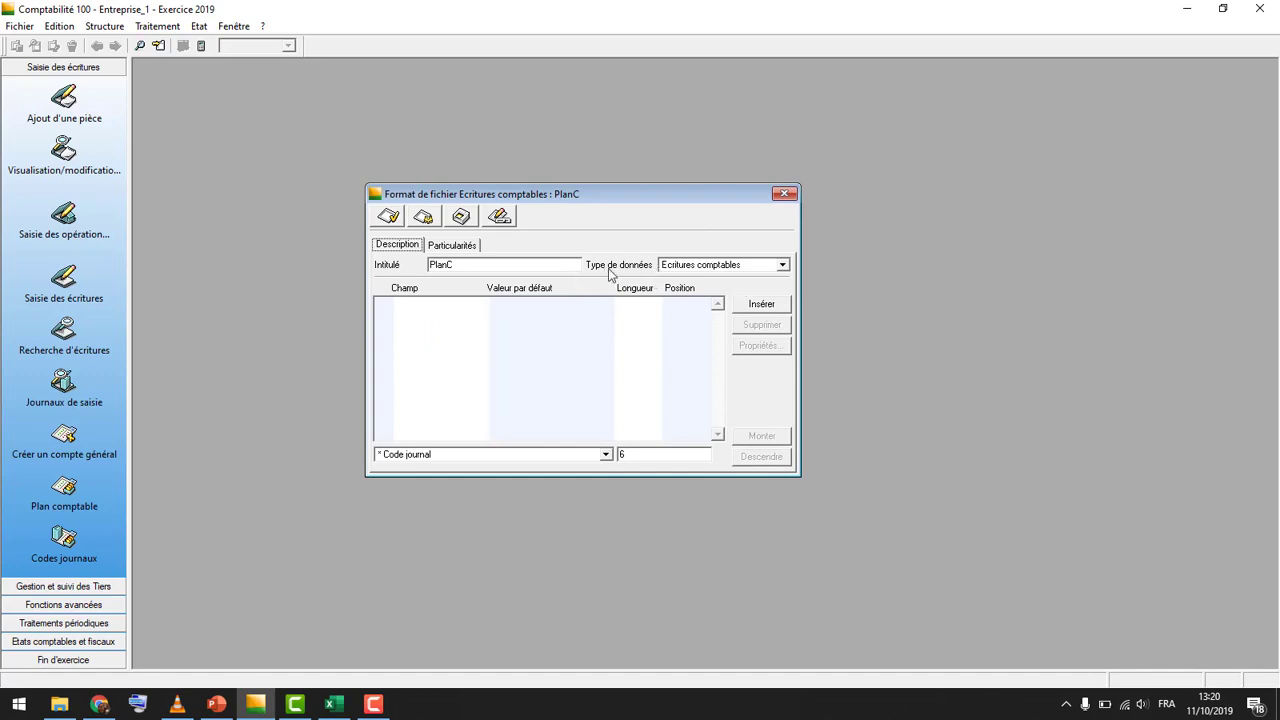
{"action": "left_click", "coordinate": [783, 266]}
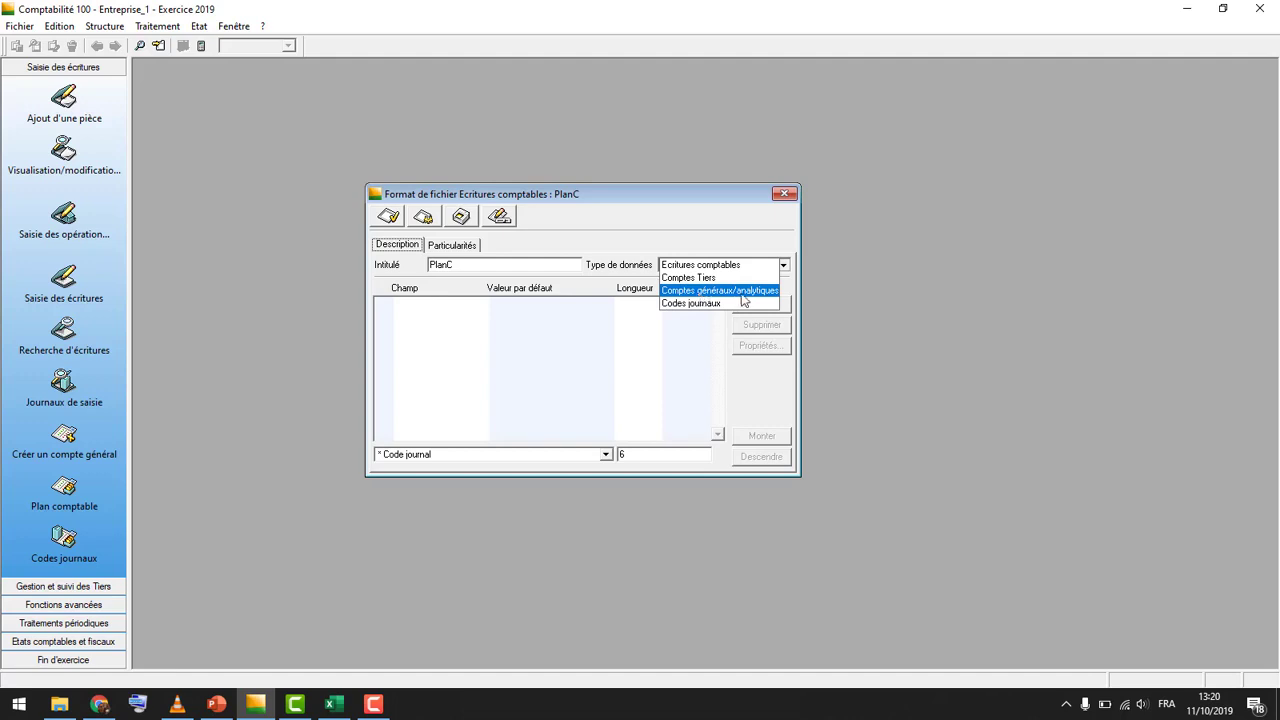
{"action": "left_click", "coordinate": [762, 291]}
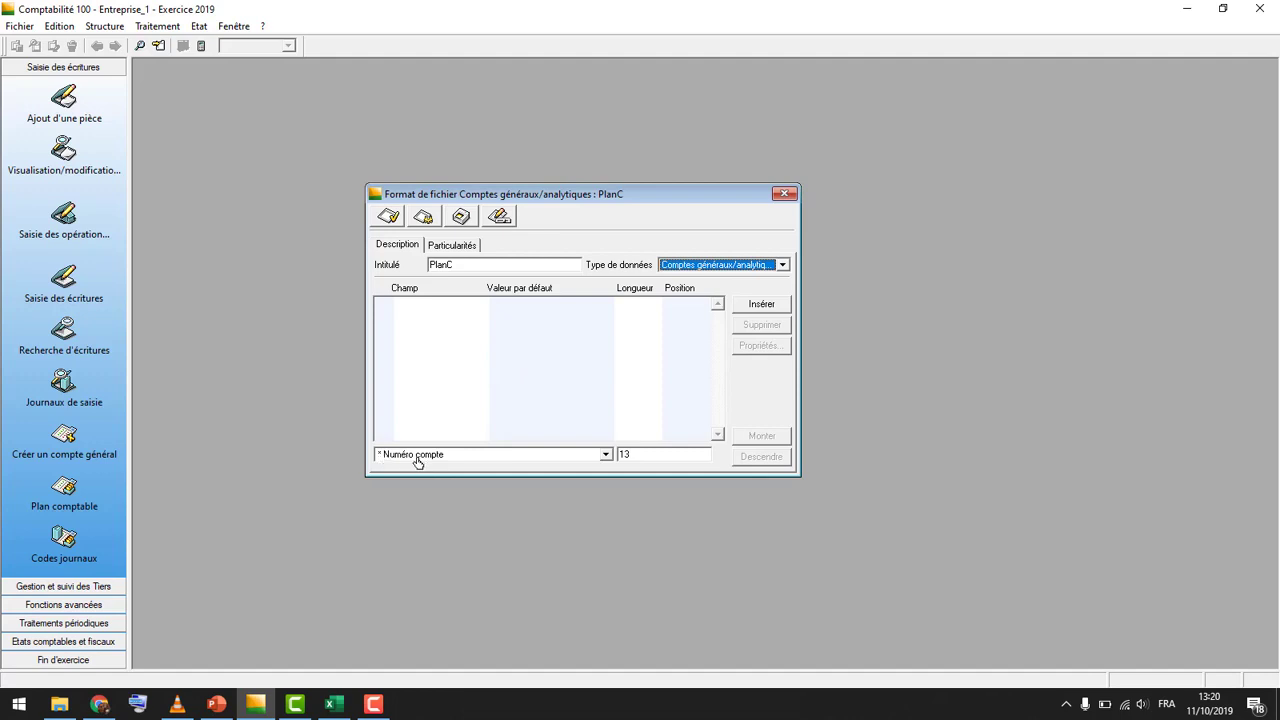
Insert the fields Numéro compte and Intitulé into the PlanC format, and compare their order with the Excel workbook's columns
{"action": "left_click", "coordinate": [606, 456]}
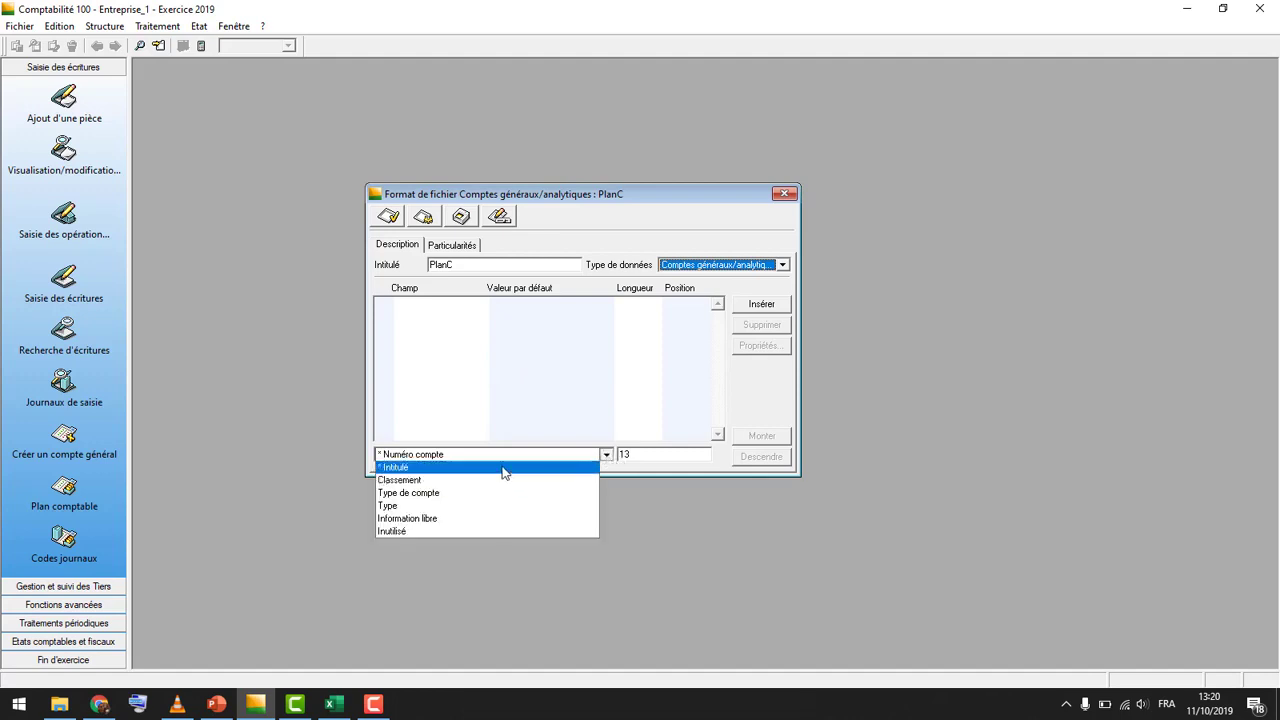
{"action": "left_click", "coordinate": [441, 456]}
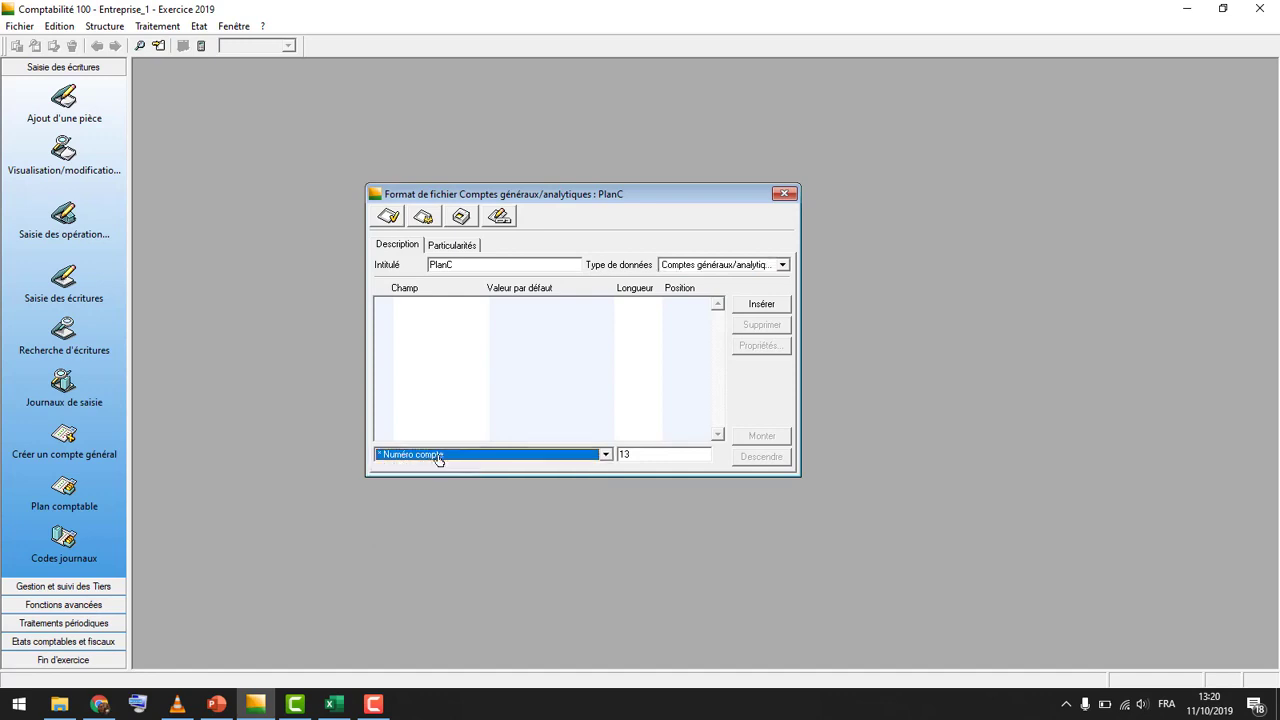
{"action": "left_click", "coordinate": [781, 312]}
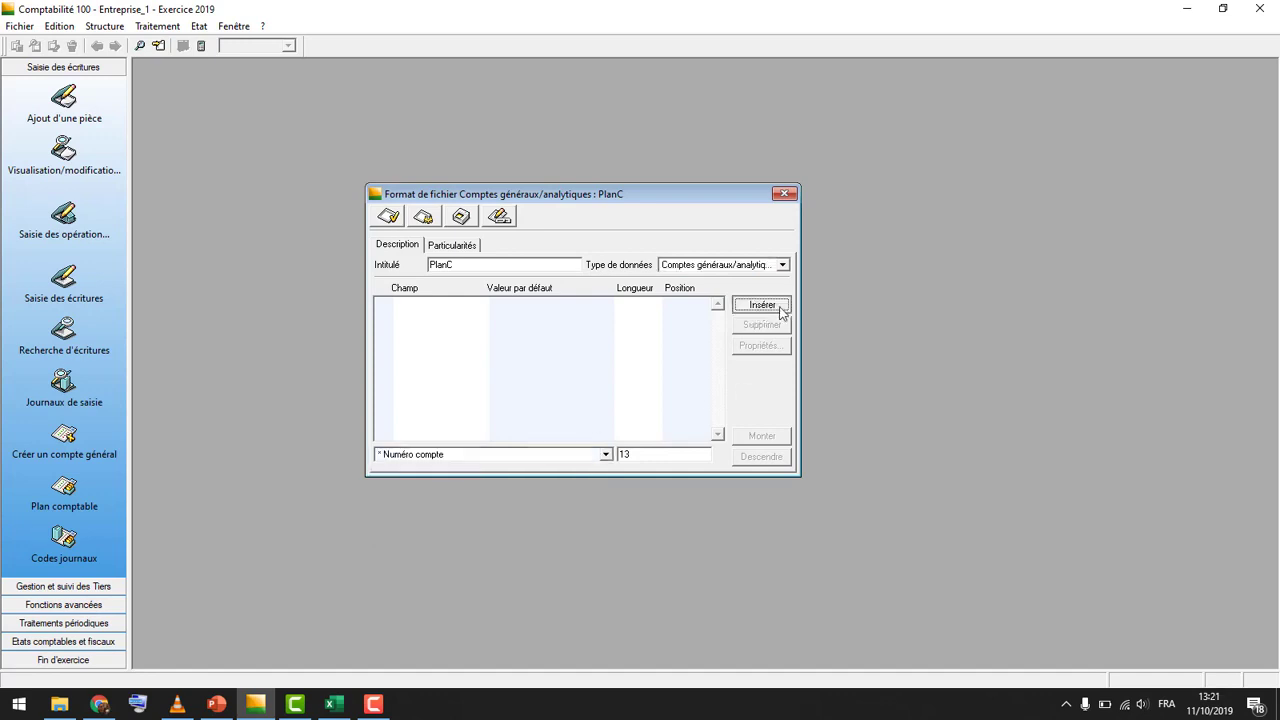
{"action": "left_click", "coordinate": [606, 455]}
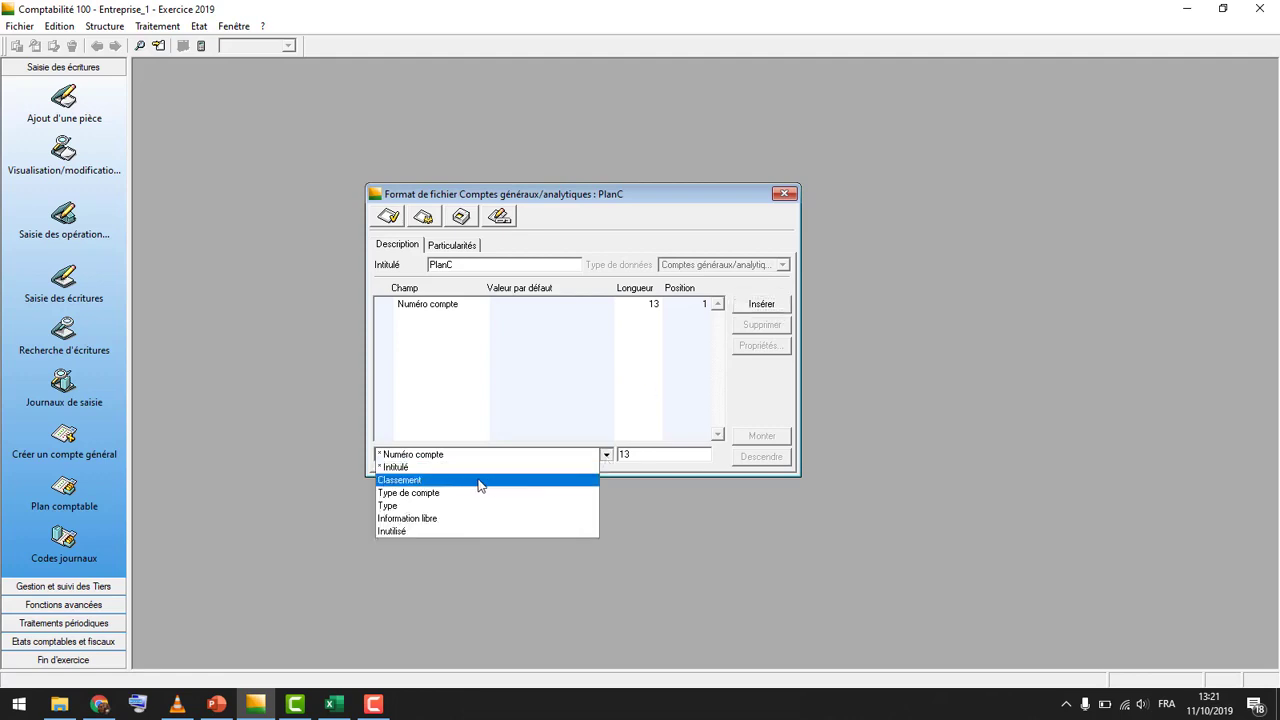
{"action": "left_click", "coordinate": [408, 467]}
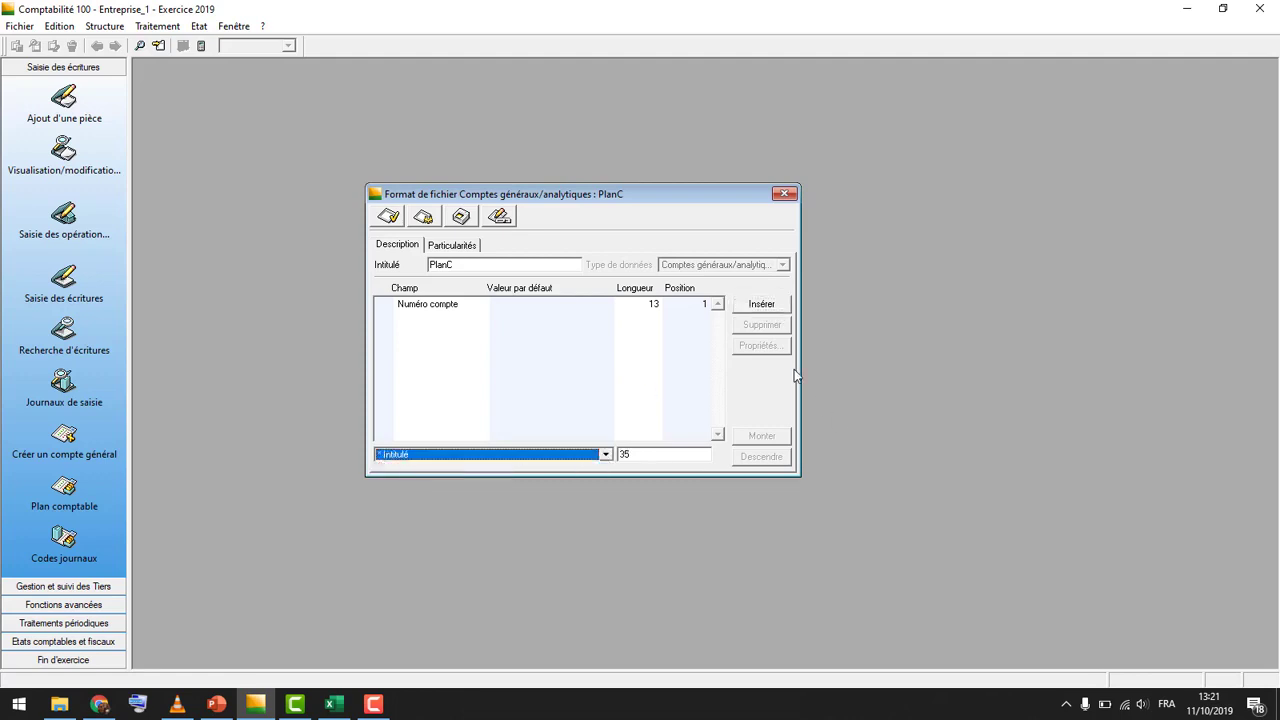
{"action": "left_click", "coordinate": [762, 304]}
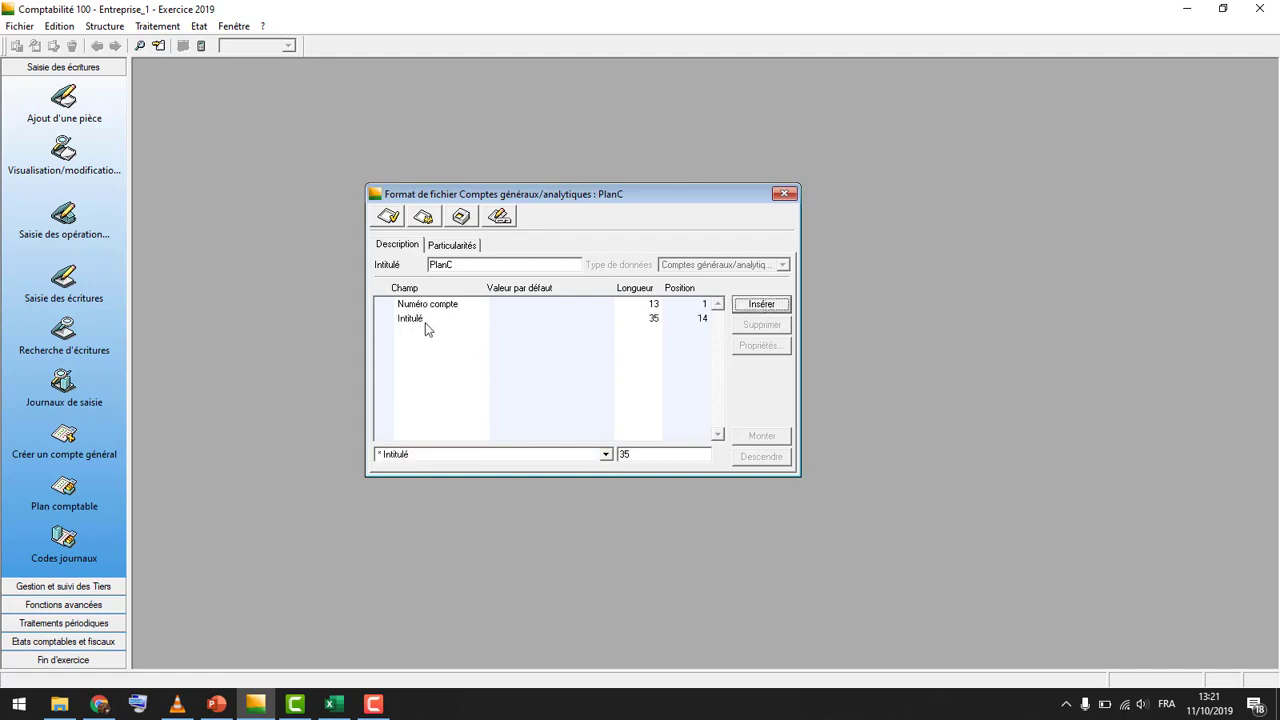
{"action": "left_click", "coordinate": [334, 704]}
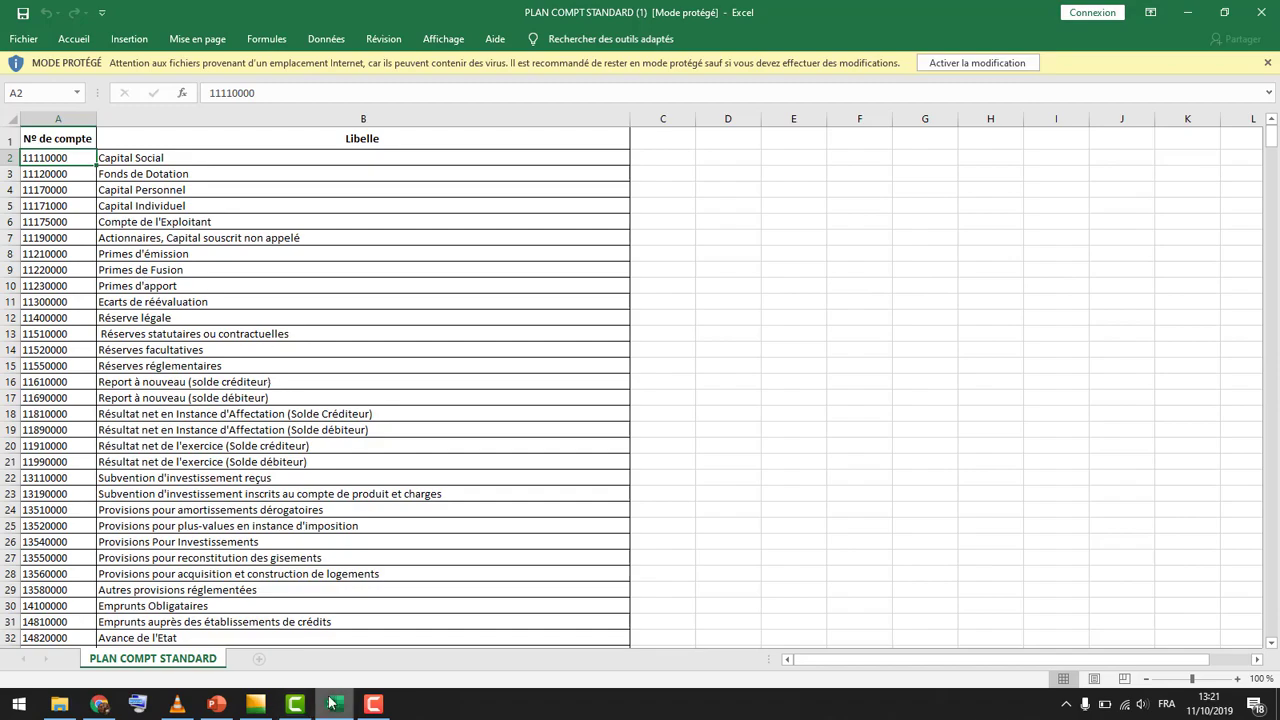
{"action": "left_click", "coordinate": [265, 708]}
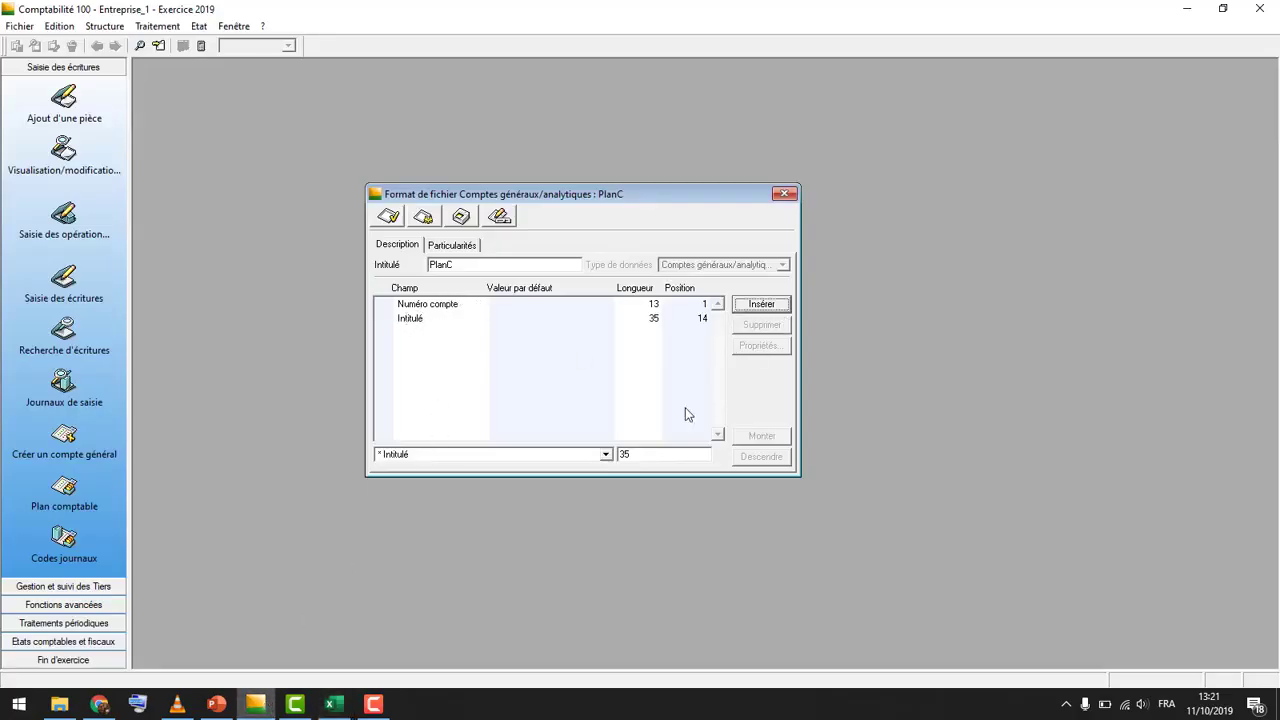
Set the PlanC format's file type to Délimité, accepting the loss of field lengths, and its field delimiter to Point-virgule
{"action": "left_click", "coordinate": [459, 251]}
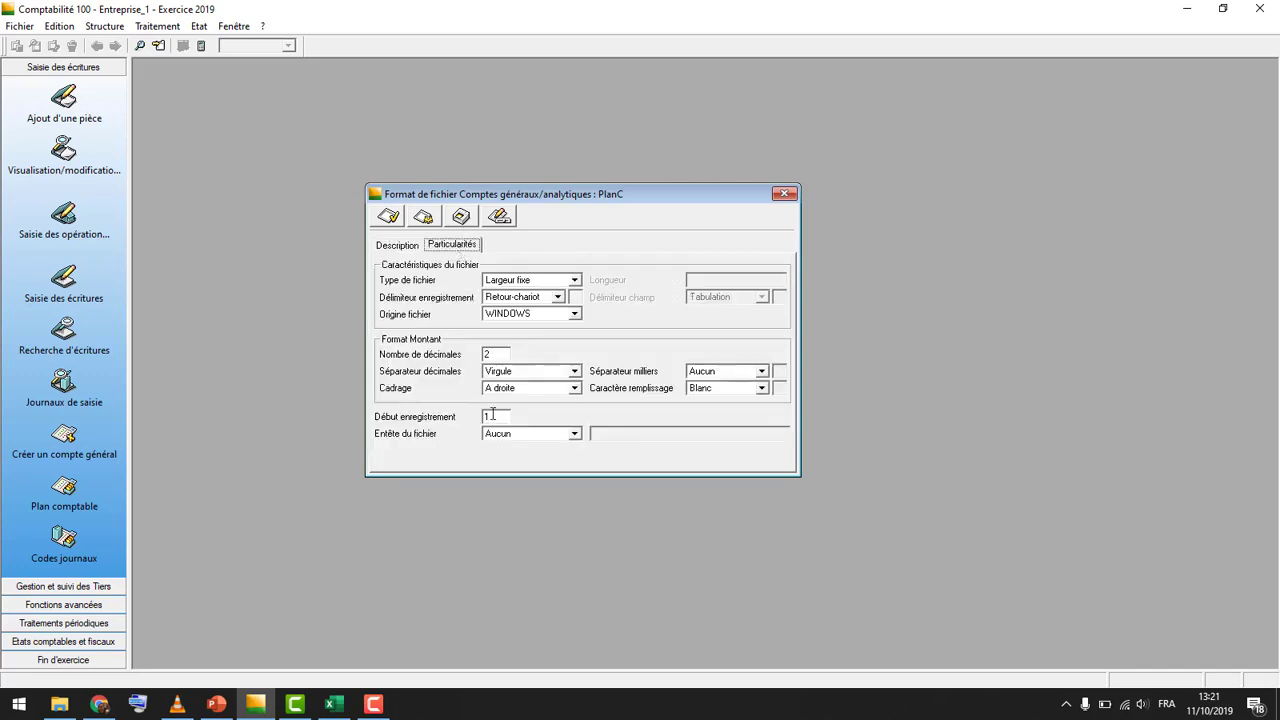
{"action": "left_click", "coordinate": [577, 282]}
{"action": "left_click", "coordinate": [575, 286]}
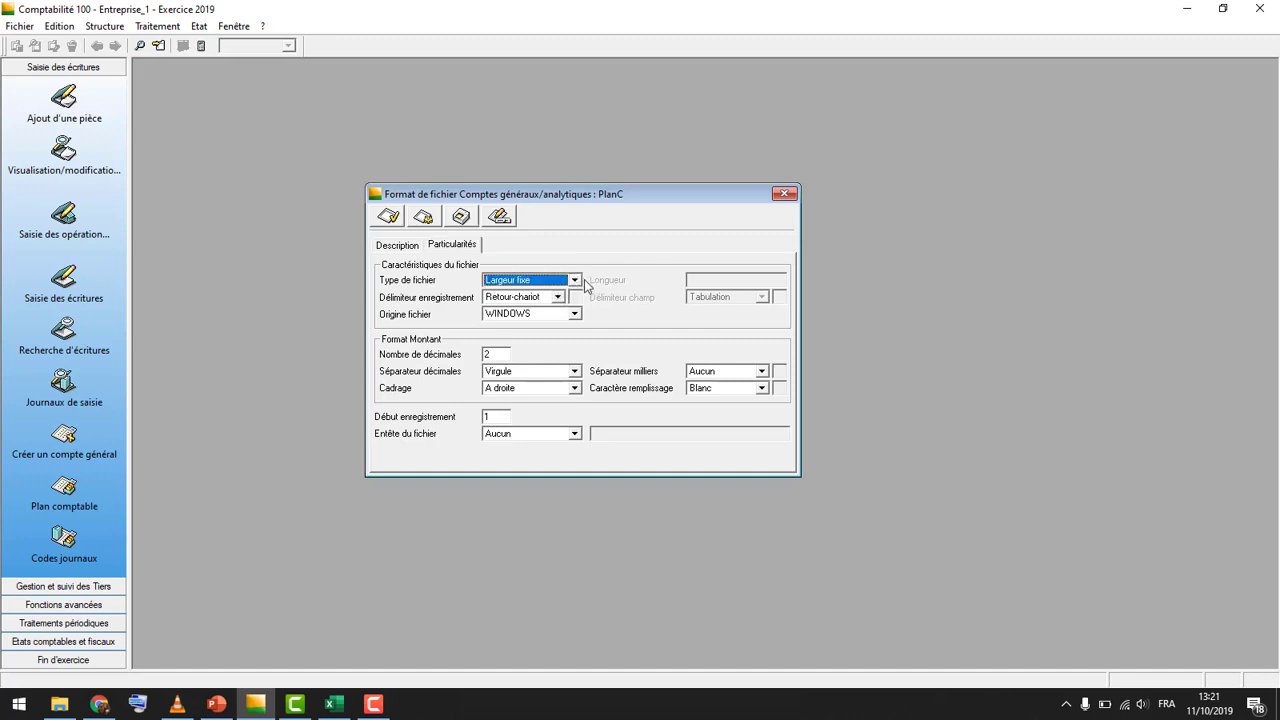
{"action": "left_click", "coordinate": [576, 283]}
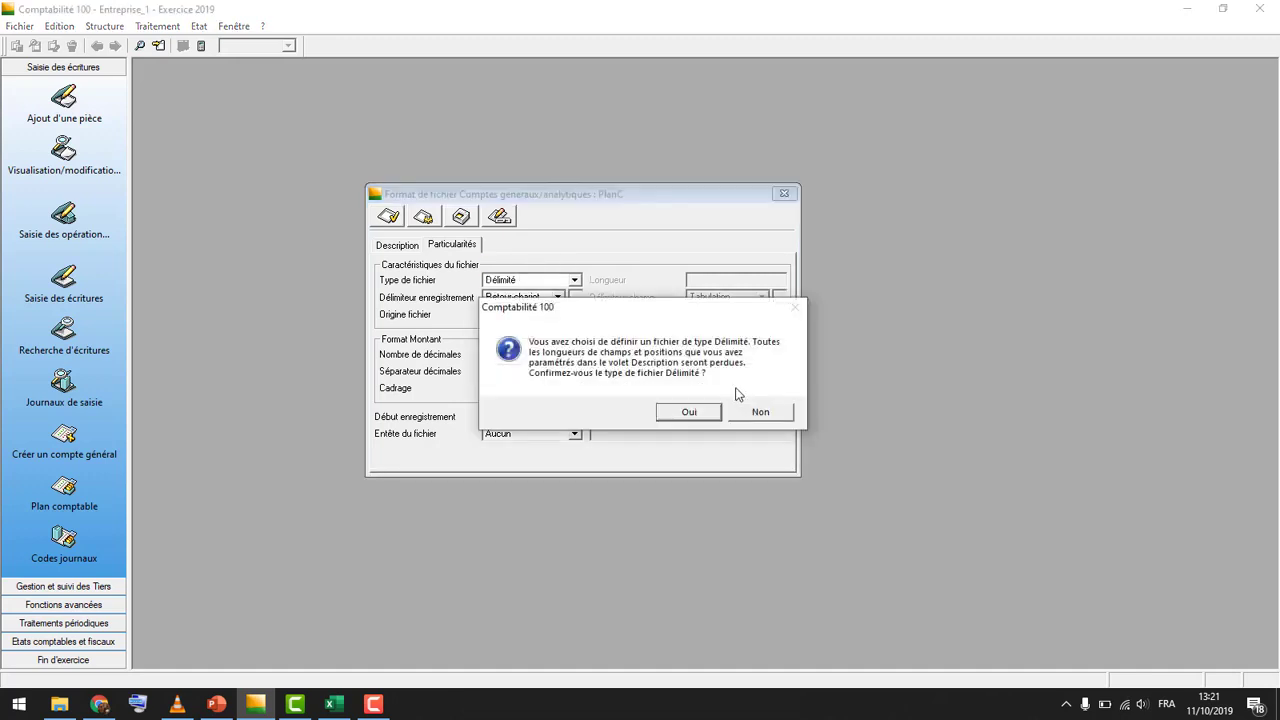
{"action": "left_click", "coordinate": [689, 412]}
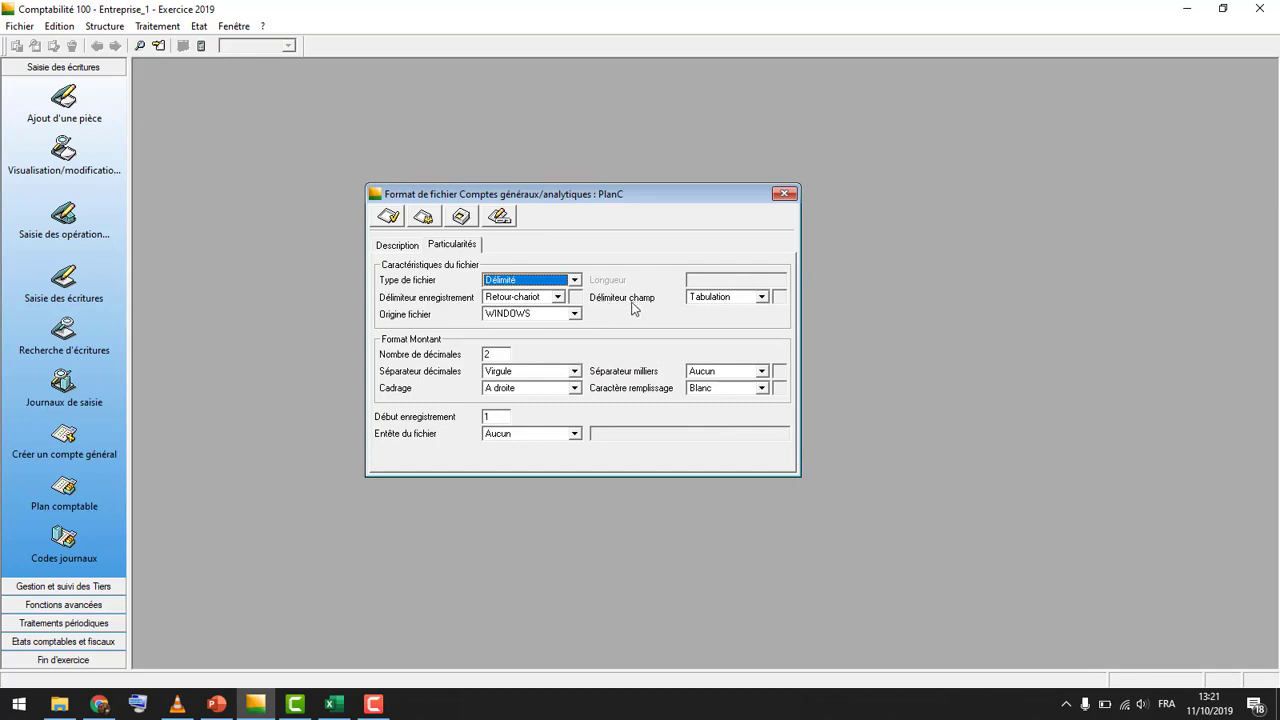
{"action": "left_click", "coordinate": [762, 297]}
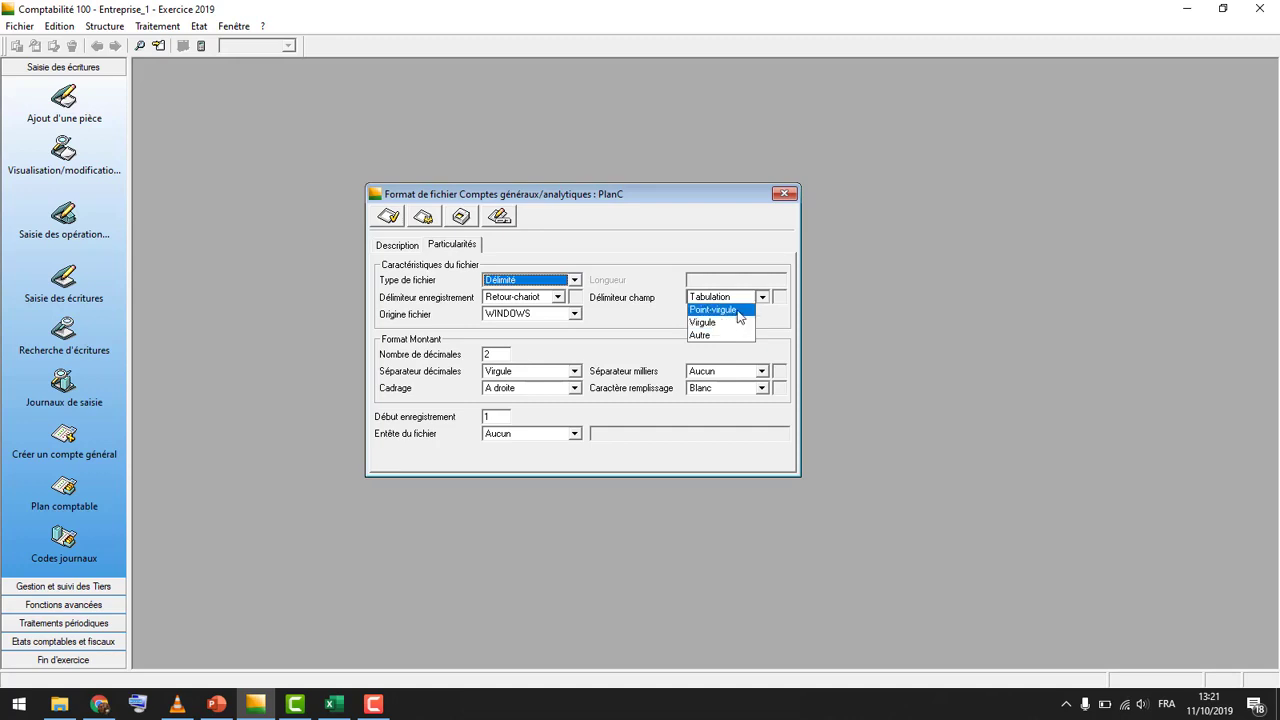
{"action": "left_click", "coordinate": [736, 312]}
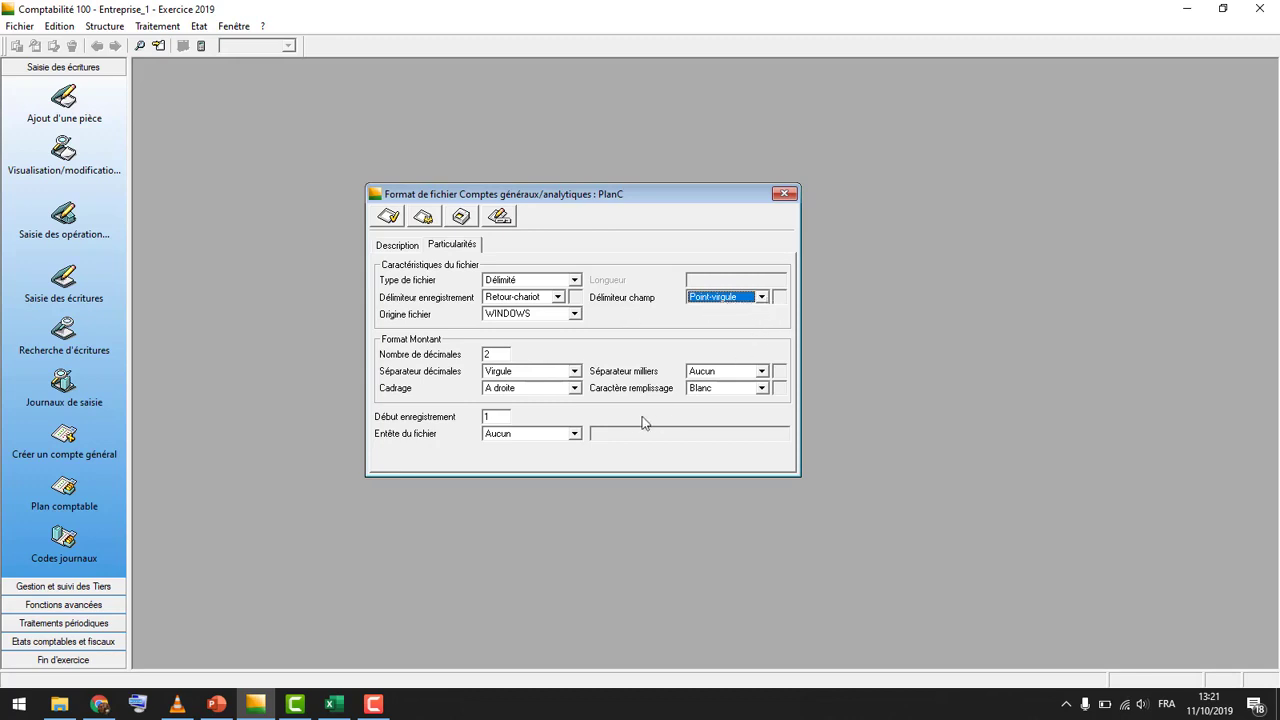
Close the PlanC format, switch to File Explorer, and create and open a text document named PlanC in the Entreprises folder
{"action": "left_click", "coordinate": [785, 195]}
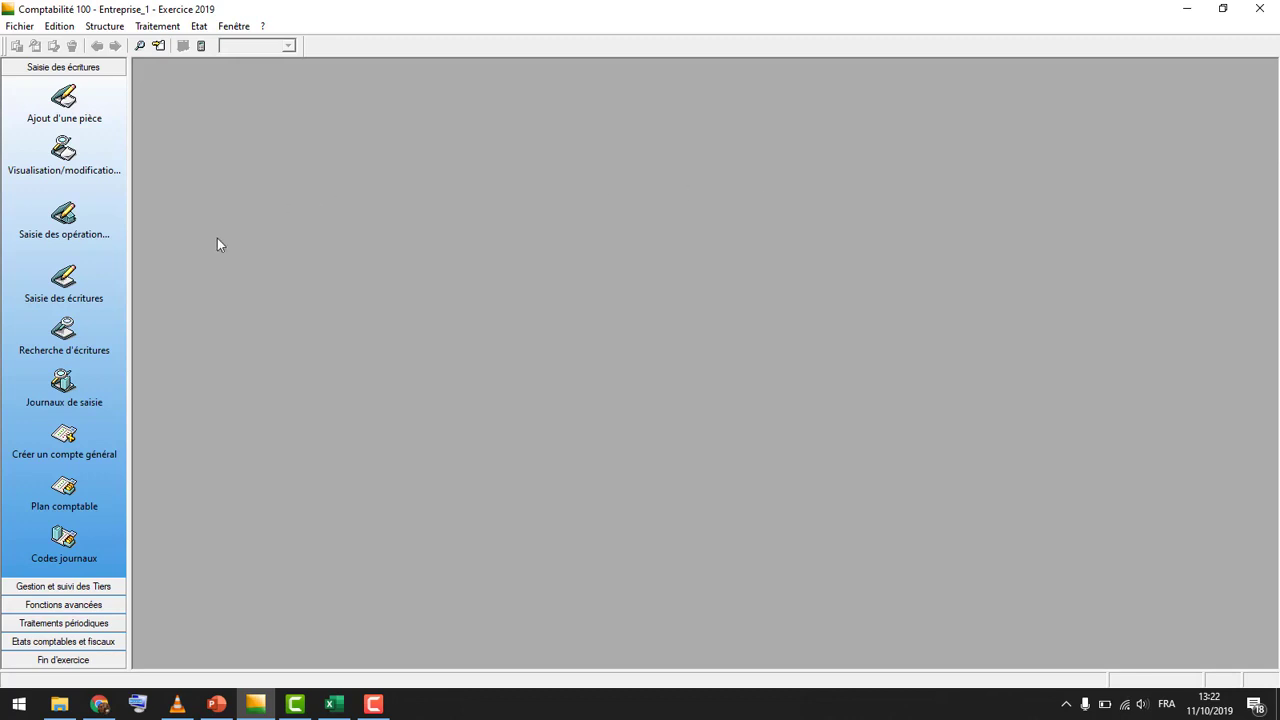
{"action": "mouse_move", "coordinate": [96, 703]}
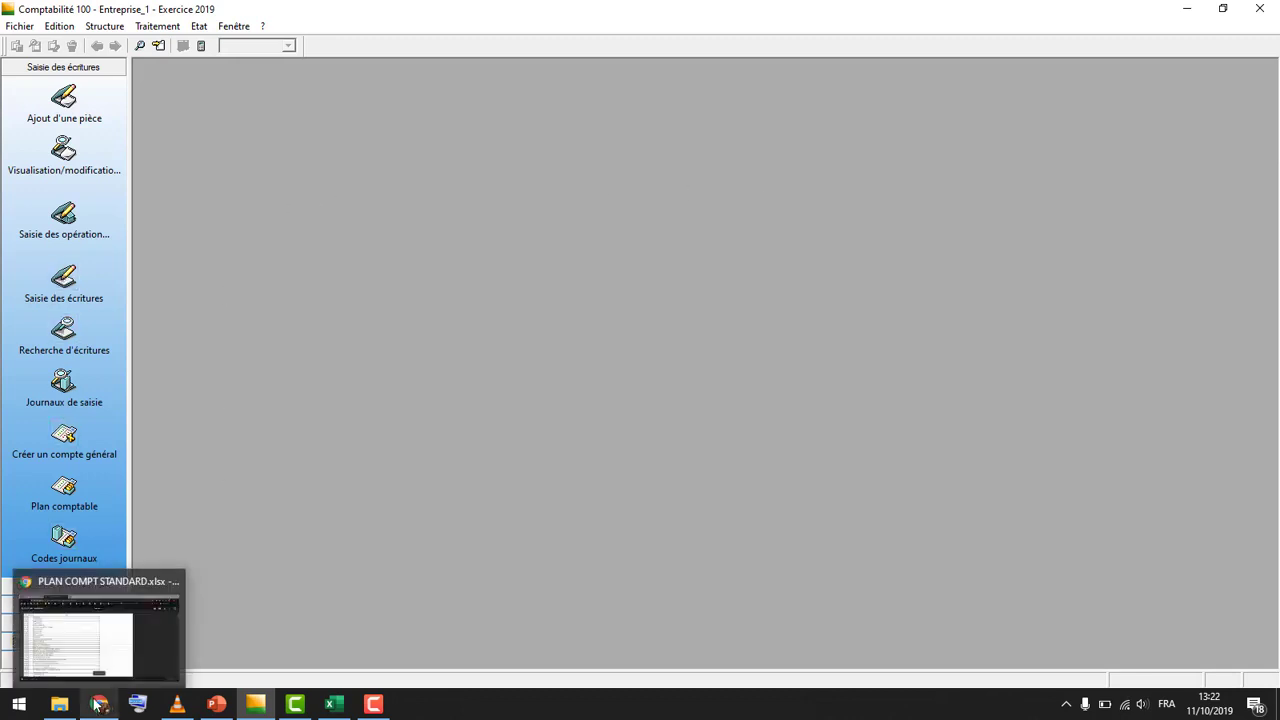
{"action": "left_click", "coordinate": [59, 703]}
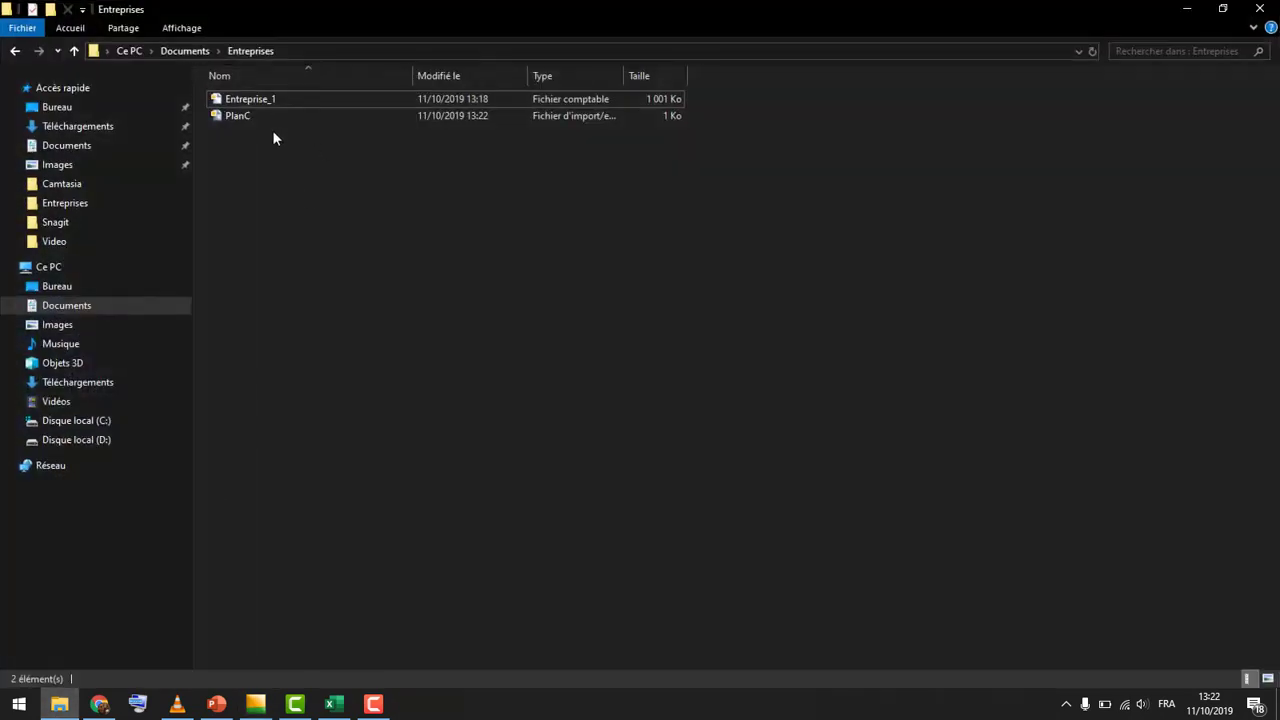
{"action": "left_click", "coordinate": [240, 119]}
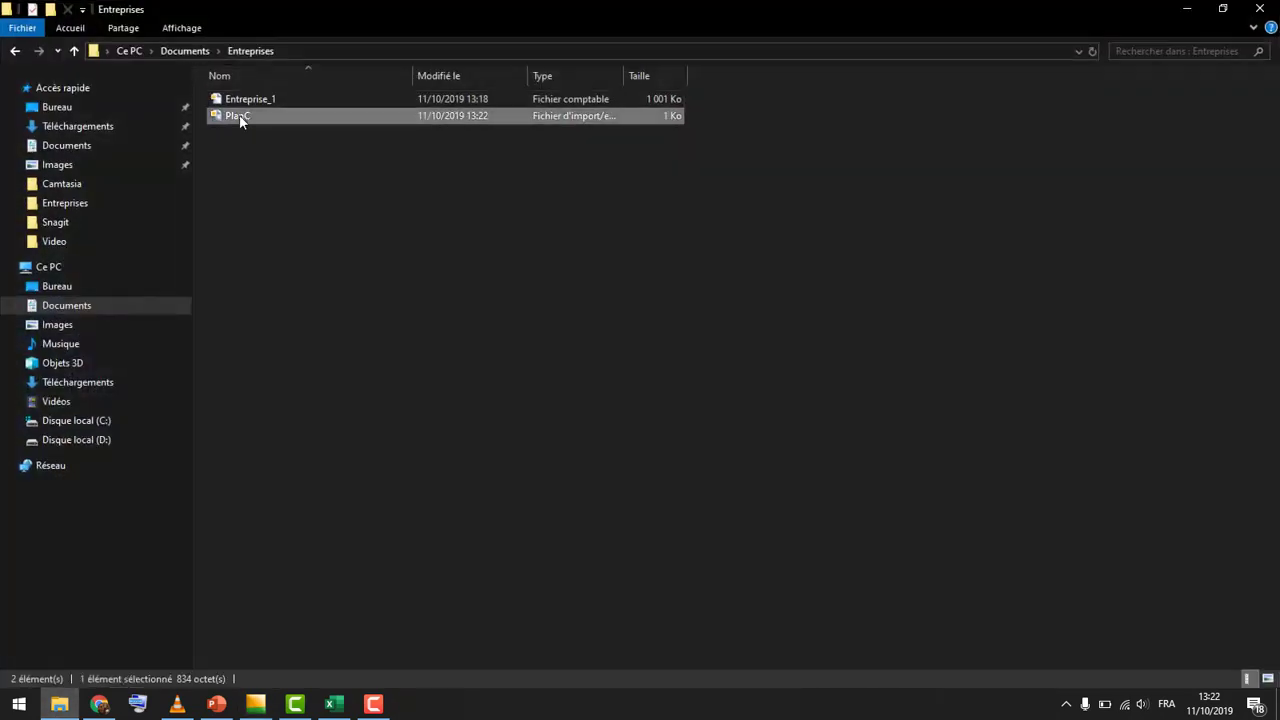
{"action": "right_click", "coordinate": [268, 157]}
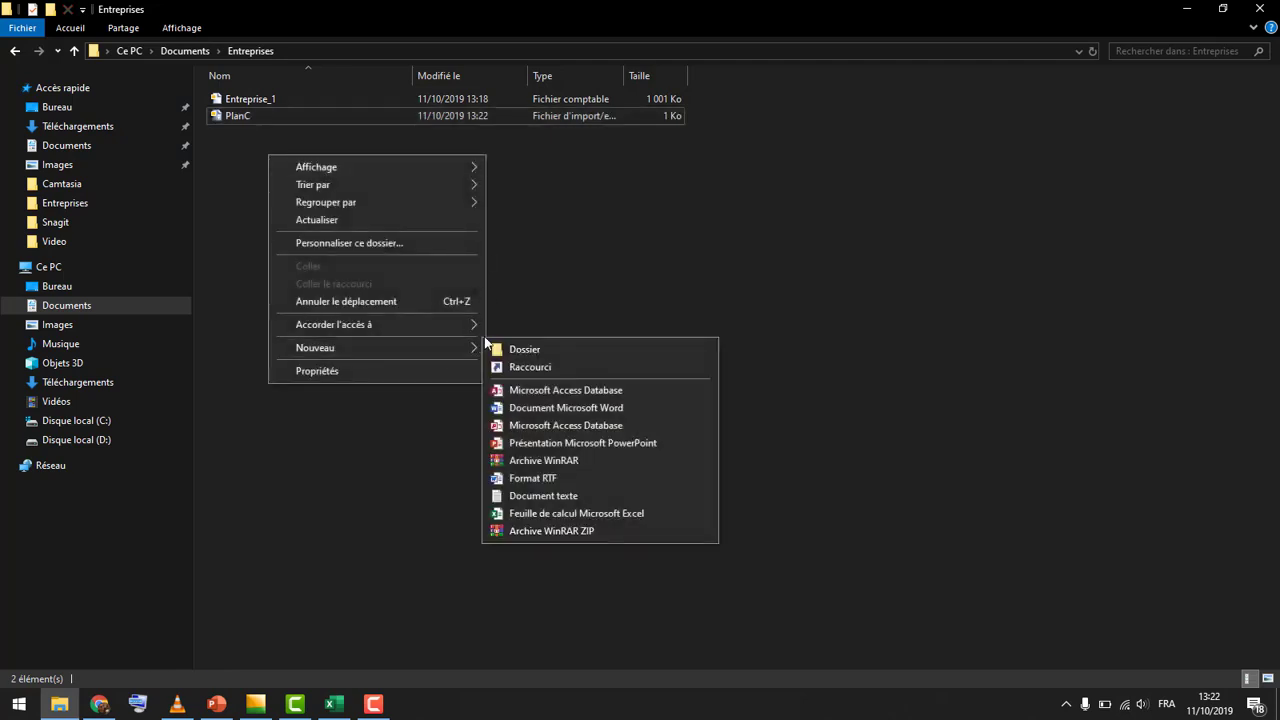
{"action": "mouse_move", "coordinate": [466, 346]}
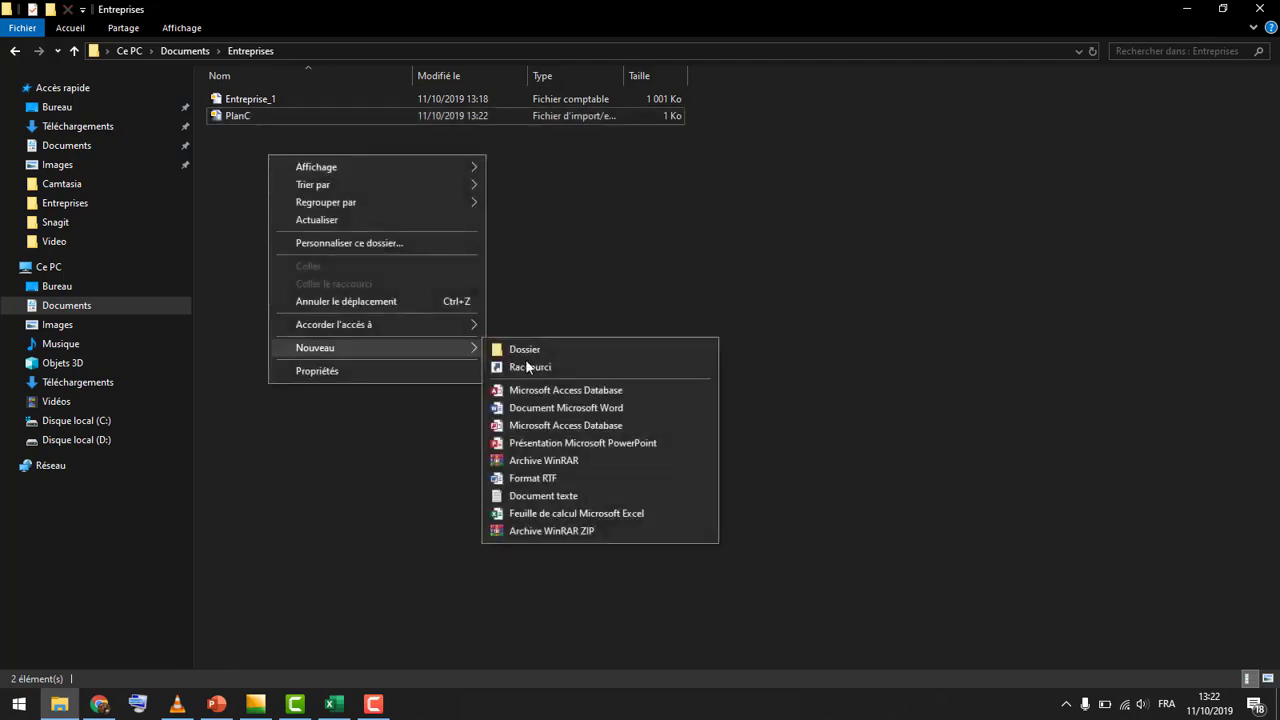
{"action": "left_click", "coordinate": [563, 496]}
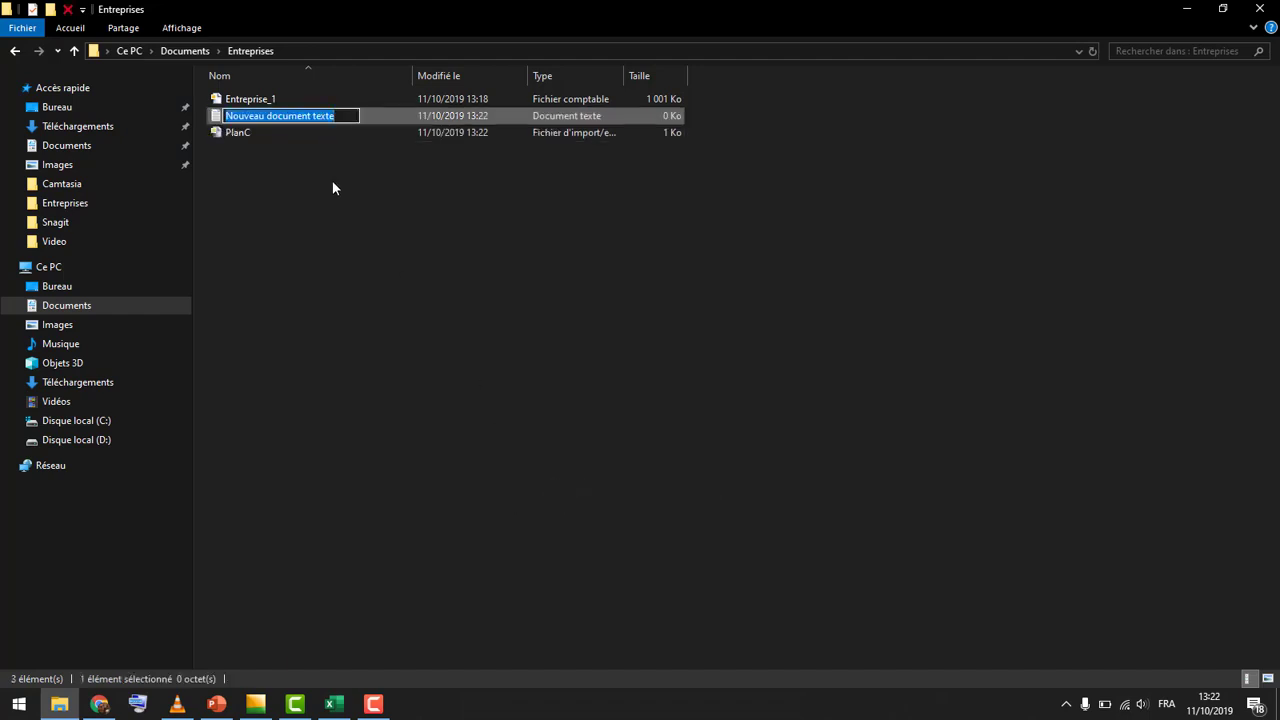
{"action": "type", "text": "PlanC"}
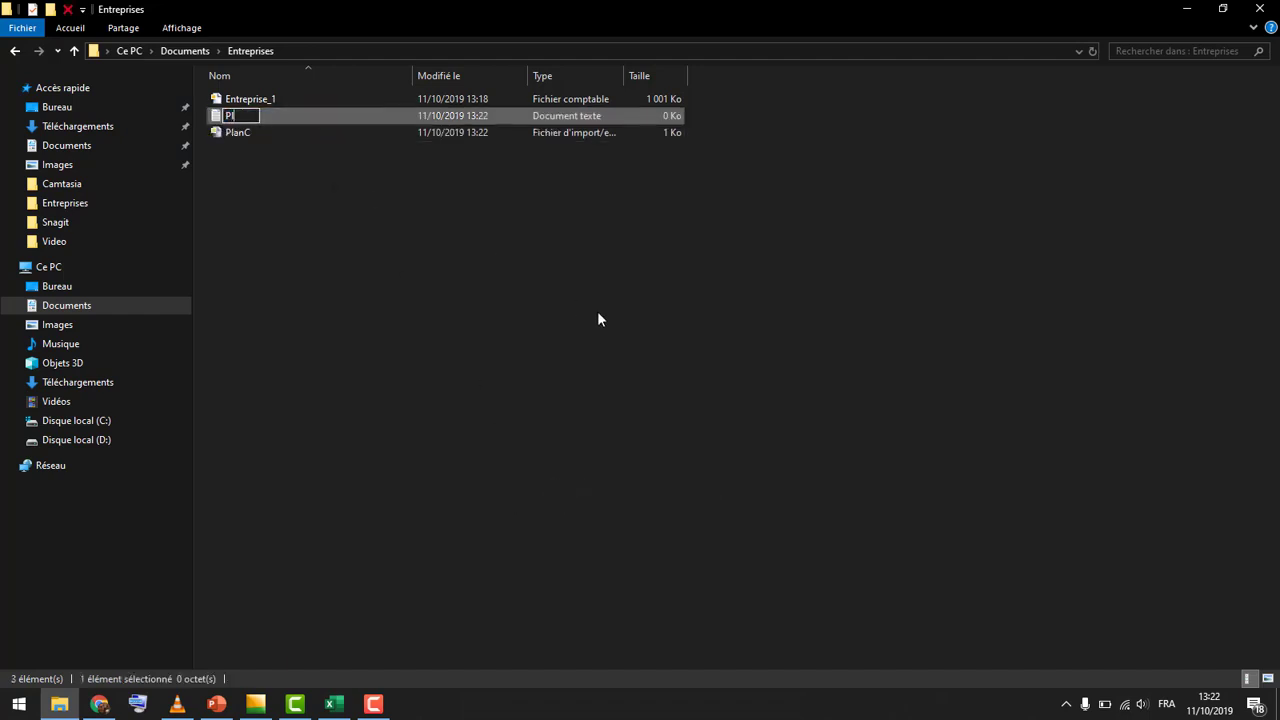
{"action": "left_click", "coordinate": [399, 170]}
{"action": "left_click", "coordinate": [234, 136]}
{"action": "double_click", "coordinate": [234, 138]}
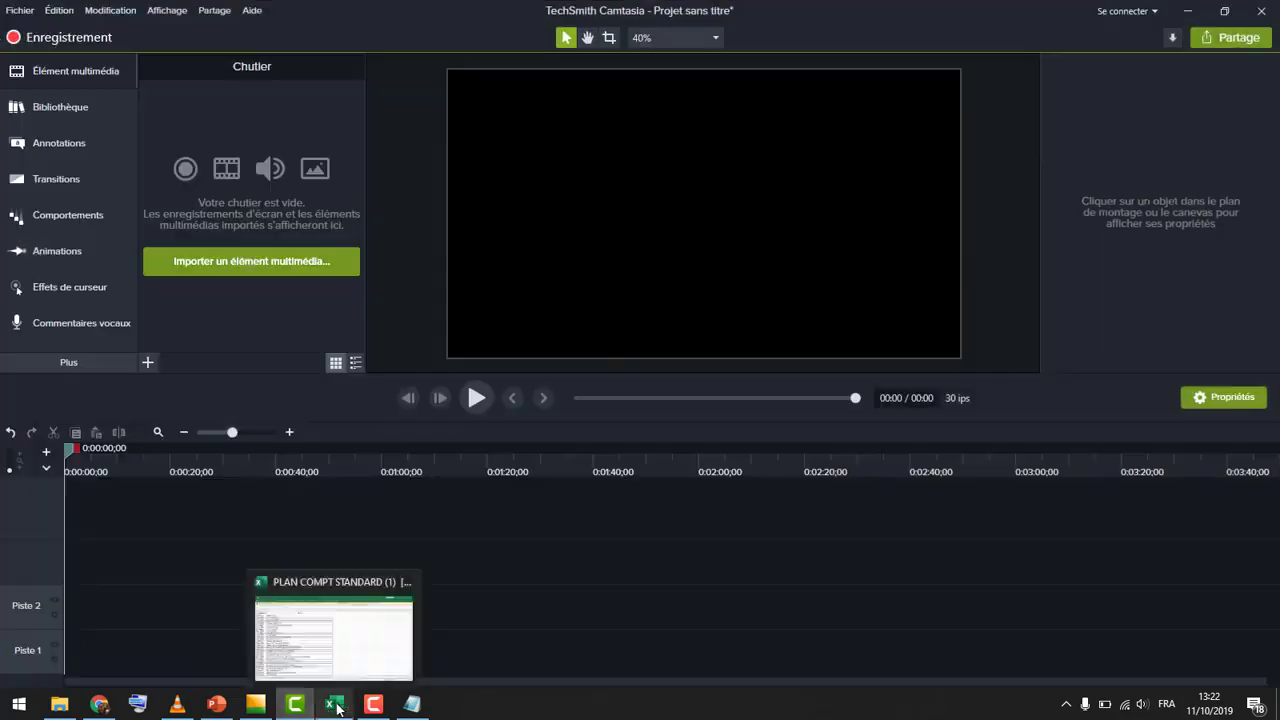
Switch to the PLAN COMPT STANDARD workbook in Excel and copy all account rows A2:C711, without the header row
{"action": "left_click", "coordinate": [334, 704]}
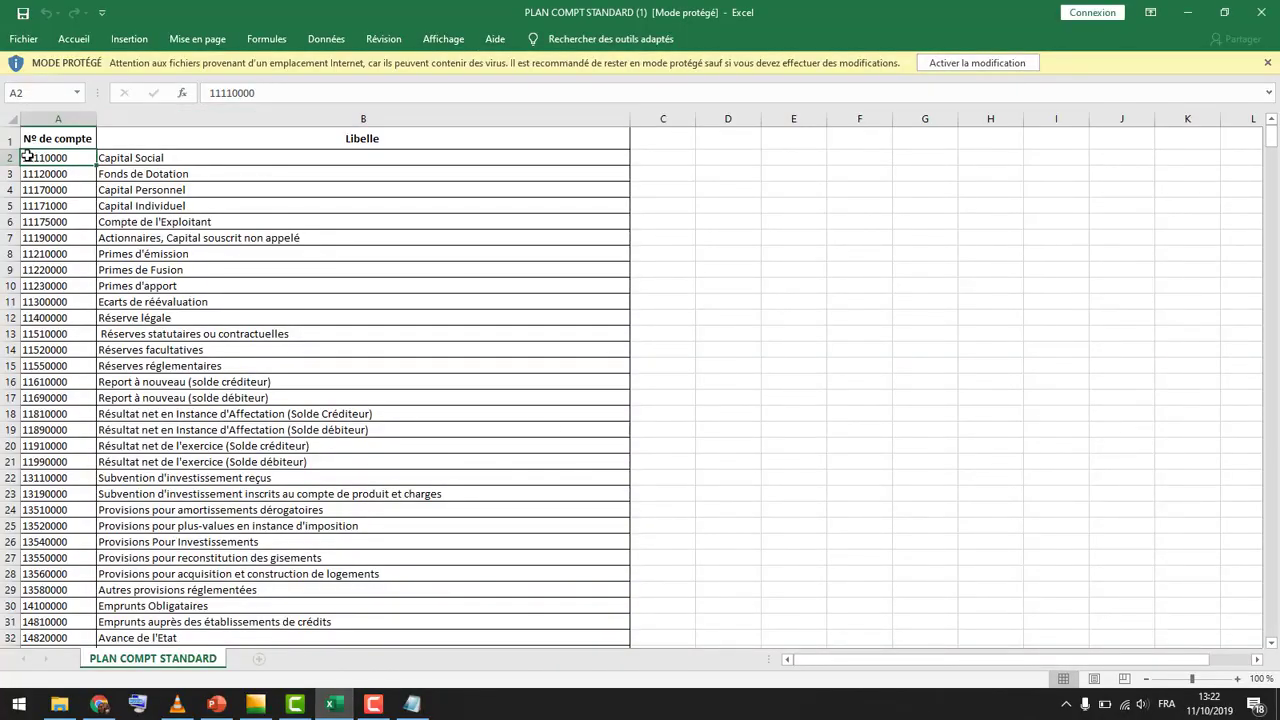
{"action": "left_click_drag", "start_coordinate": [26, 157], "coordinate": [279, 348]}
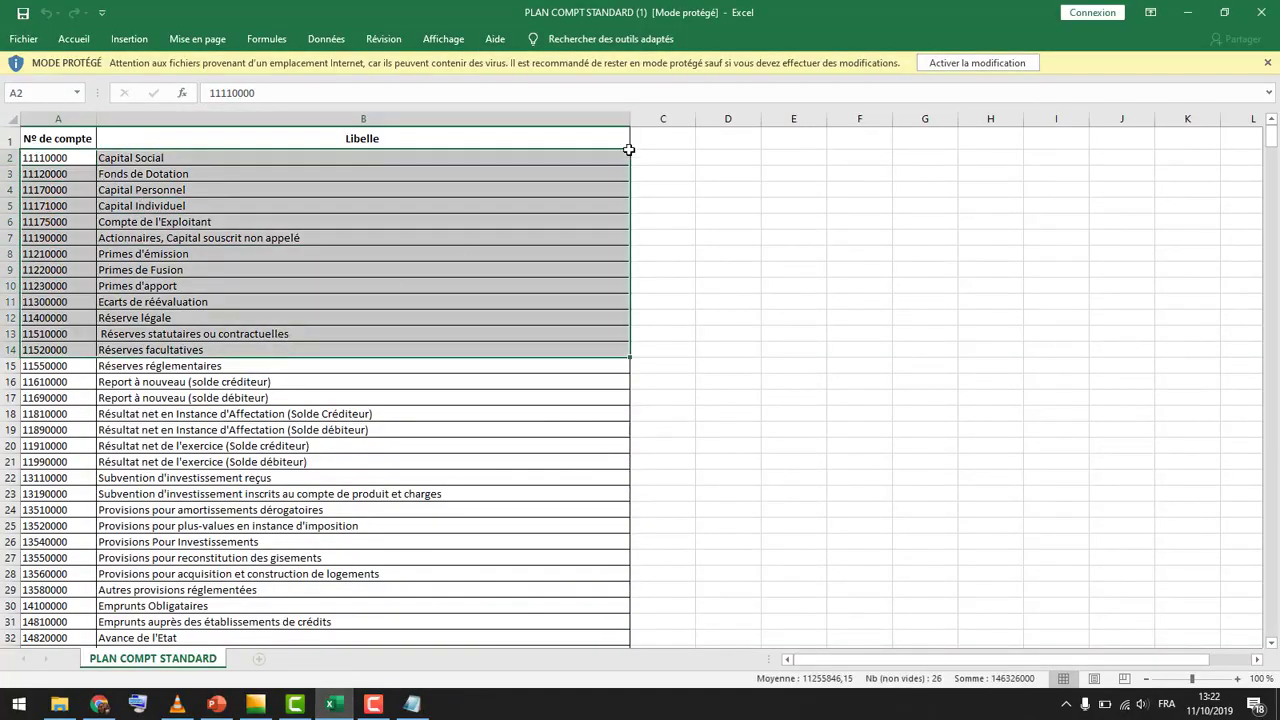
{"action": "left_click_drag", "start_coordinate": [651, 157], "coordinate": [28, 551]}
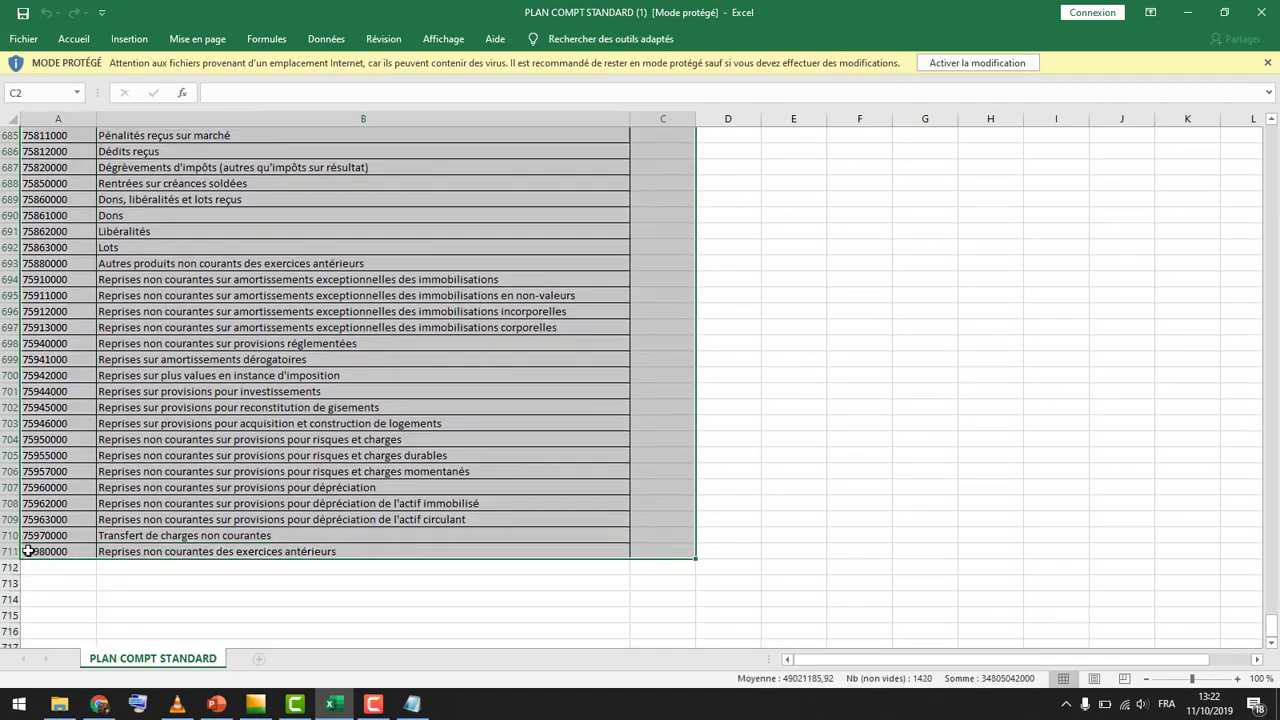
{"action": "key", "text": "ctrl+c"}
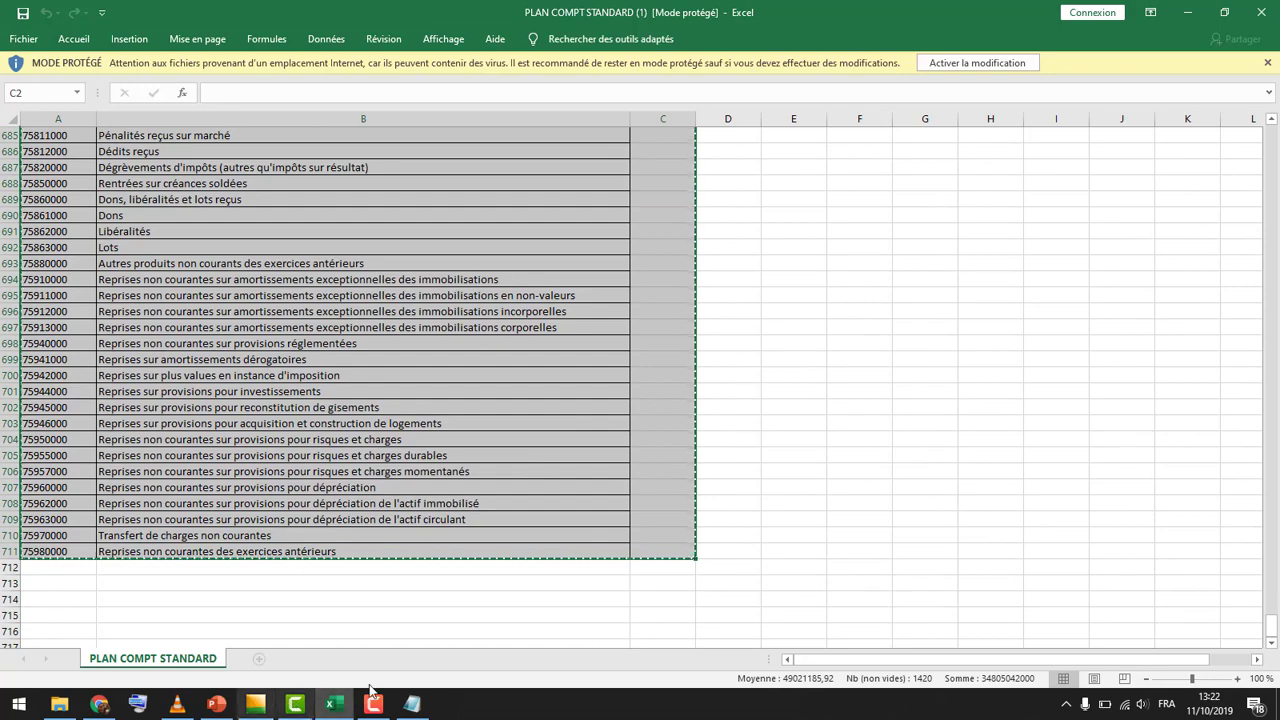
Paste the copied account rows into the PlanC text file in Bloc-notes and return to its first line
{"action": "left_click", "coordinate": [412, 704]}
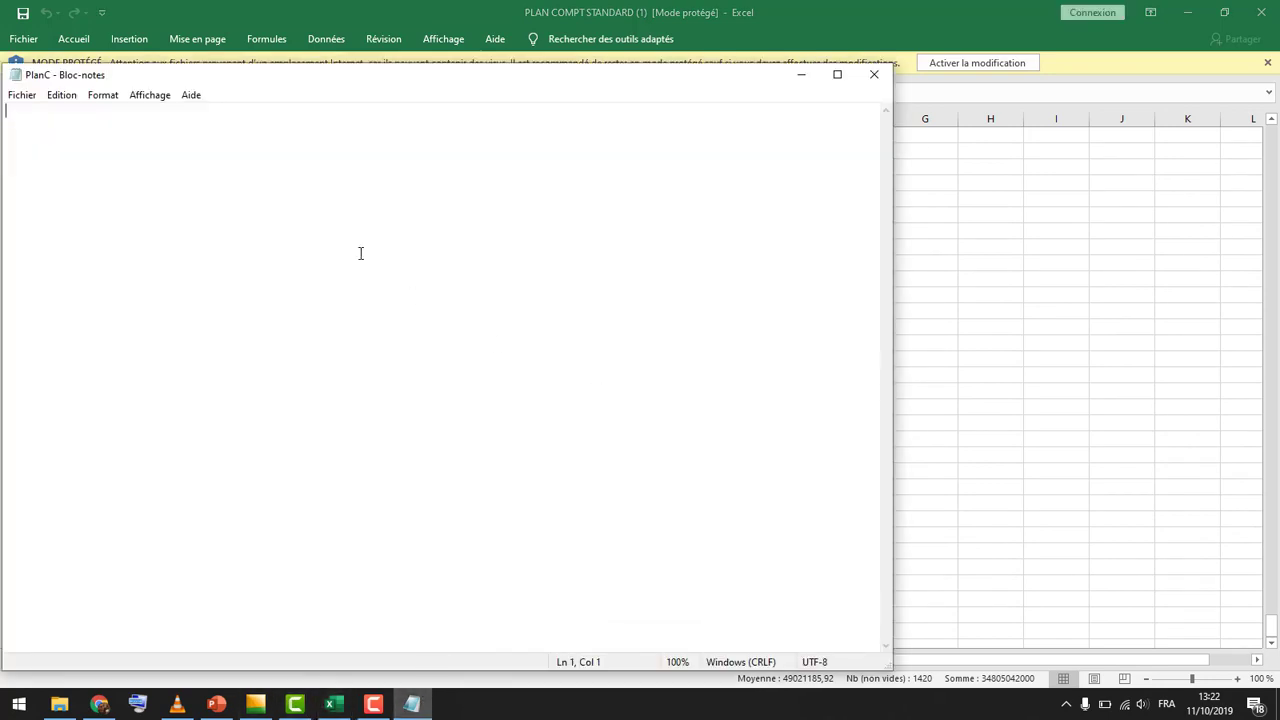
{"action": "key", "text": "ctrl+v"}
{"action": "scroll", "coordinate": [155, 183], "scroll_direction": "up", "scroll_amount": 17}
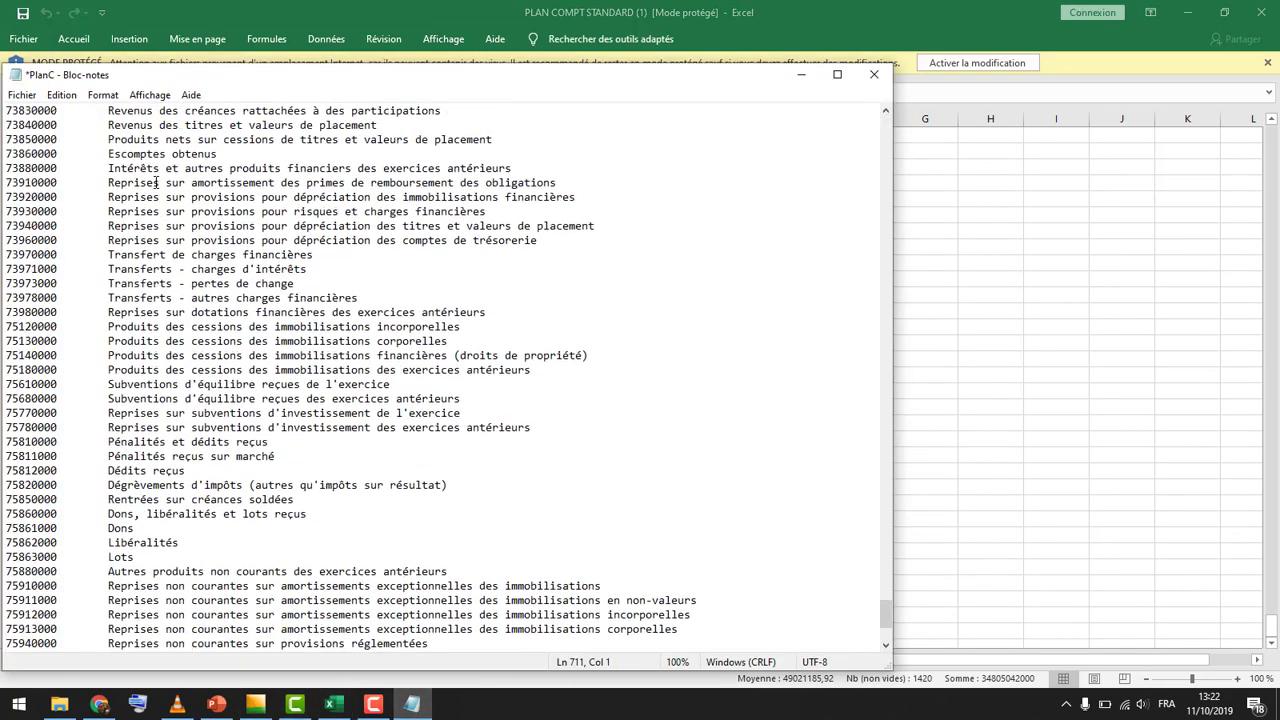
{"action": "scroll", "coordinate": [155, 183], "scroll_direction": "up", "scroll_amount": 7}
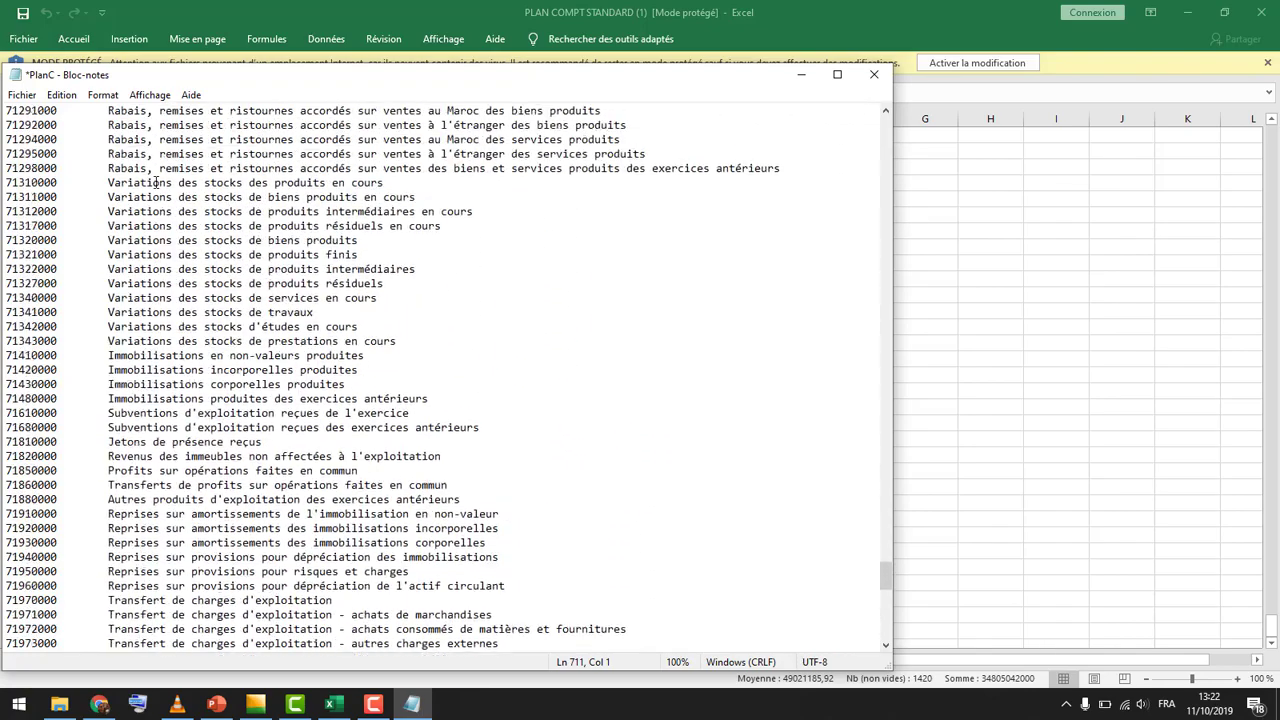
{"action": "left_click_drag", "start_coordinate": [884, 571], "coordinate": [880, 112]}
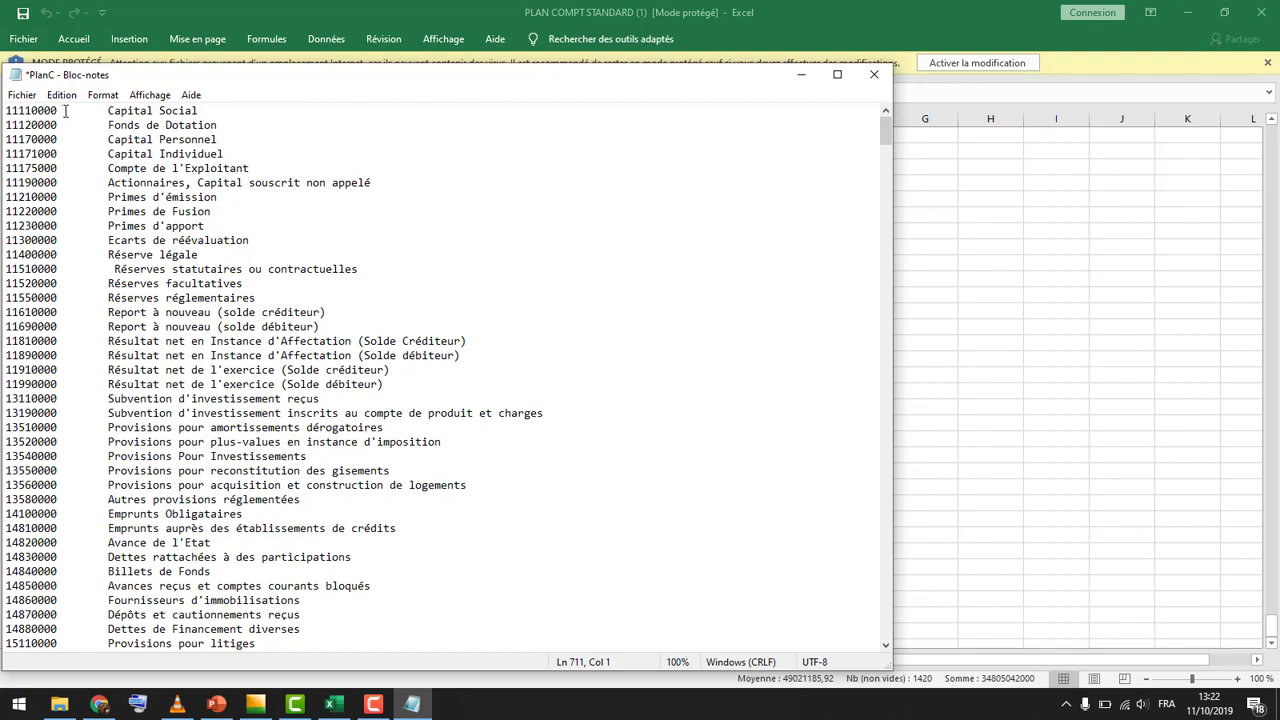
{"action": "left_click_drag", "start_coordinate": [58, 110], "coordinate": [106, 110]}
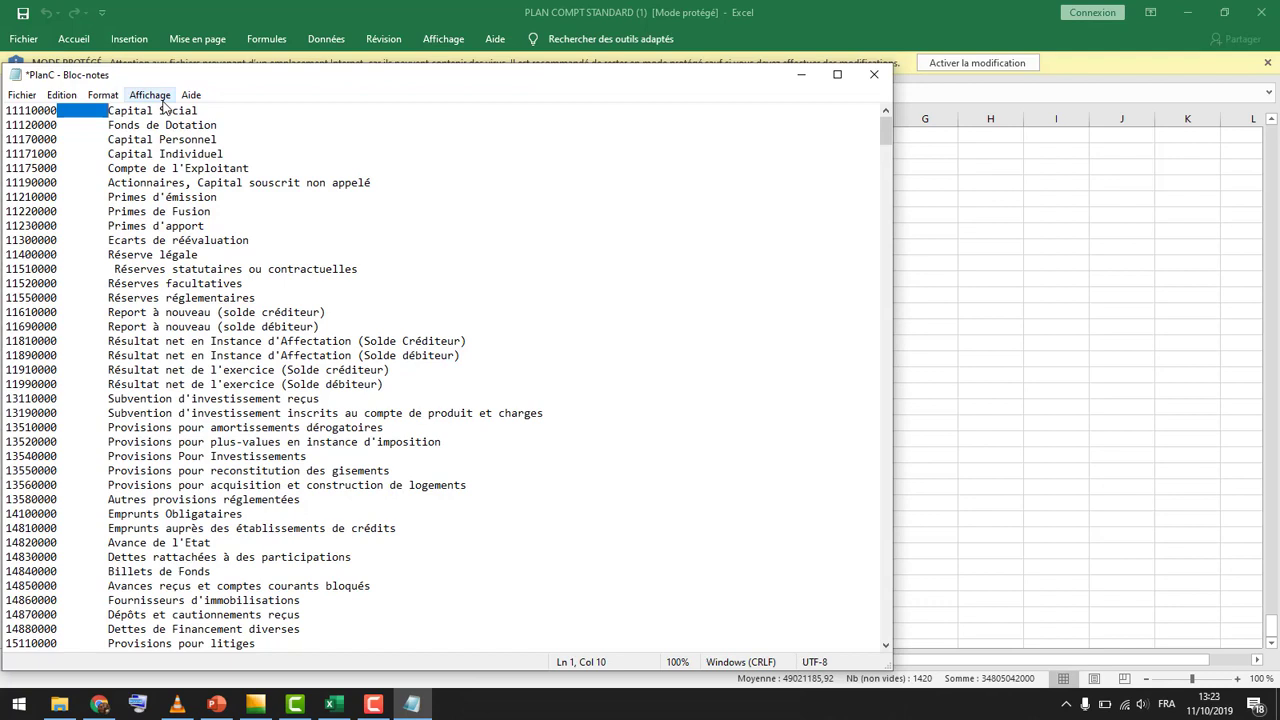
{"action": "key", "text": "ctrl+f"}
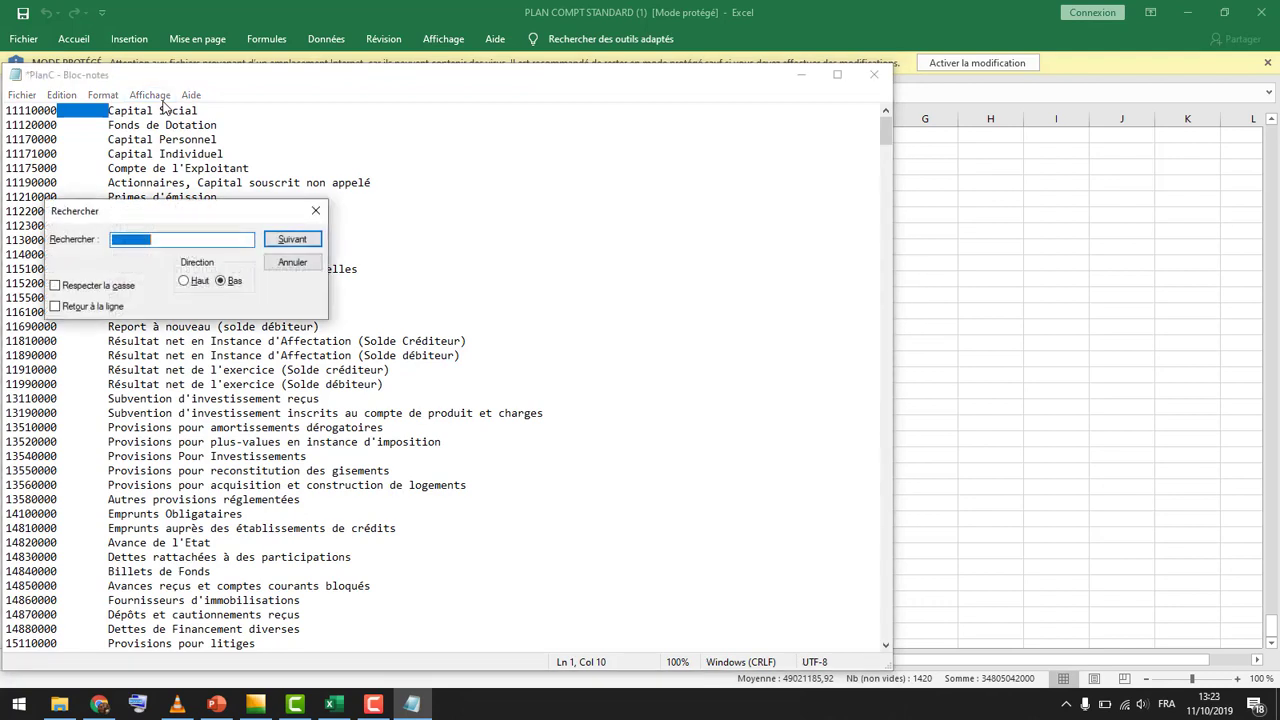
{"action": "key", "text": "BackSpace"}
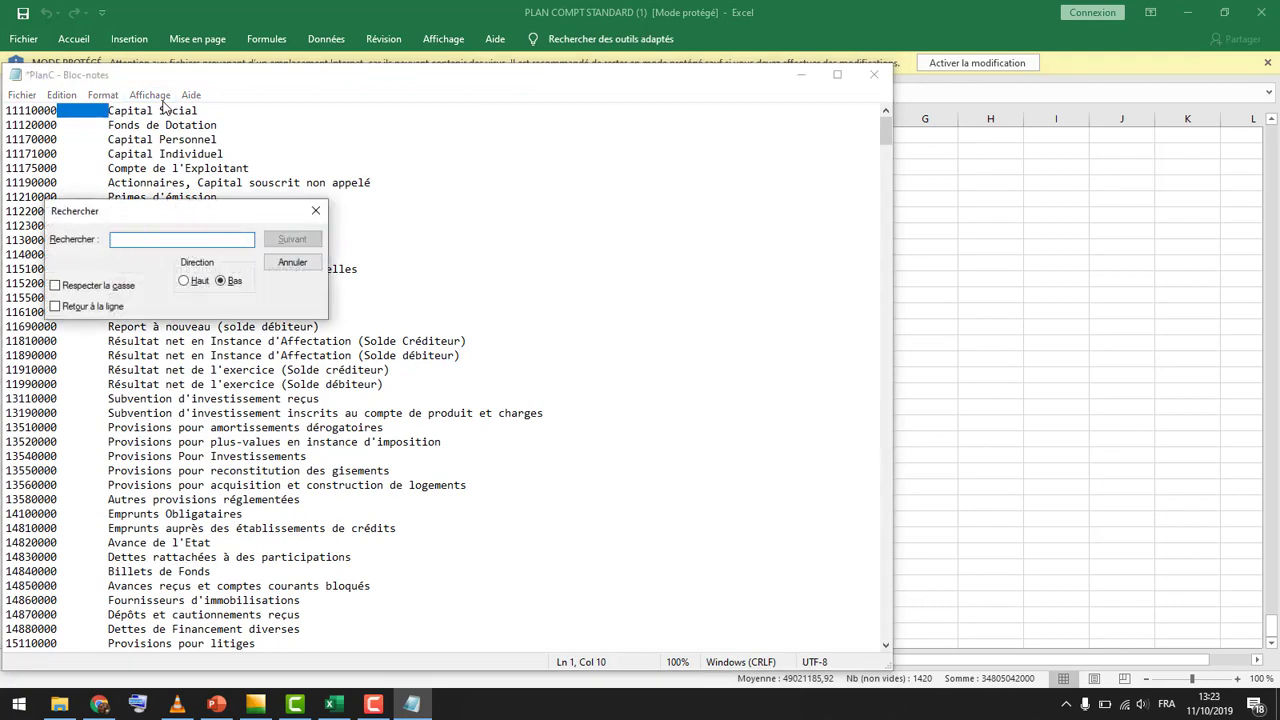
{"action": "left_click", "coordinate": [313, 210]}
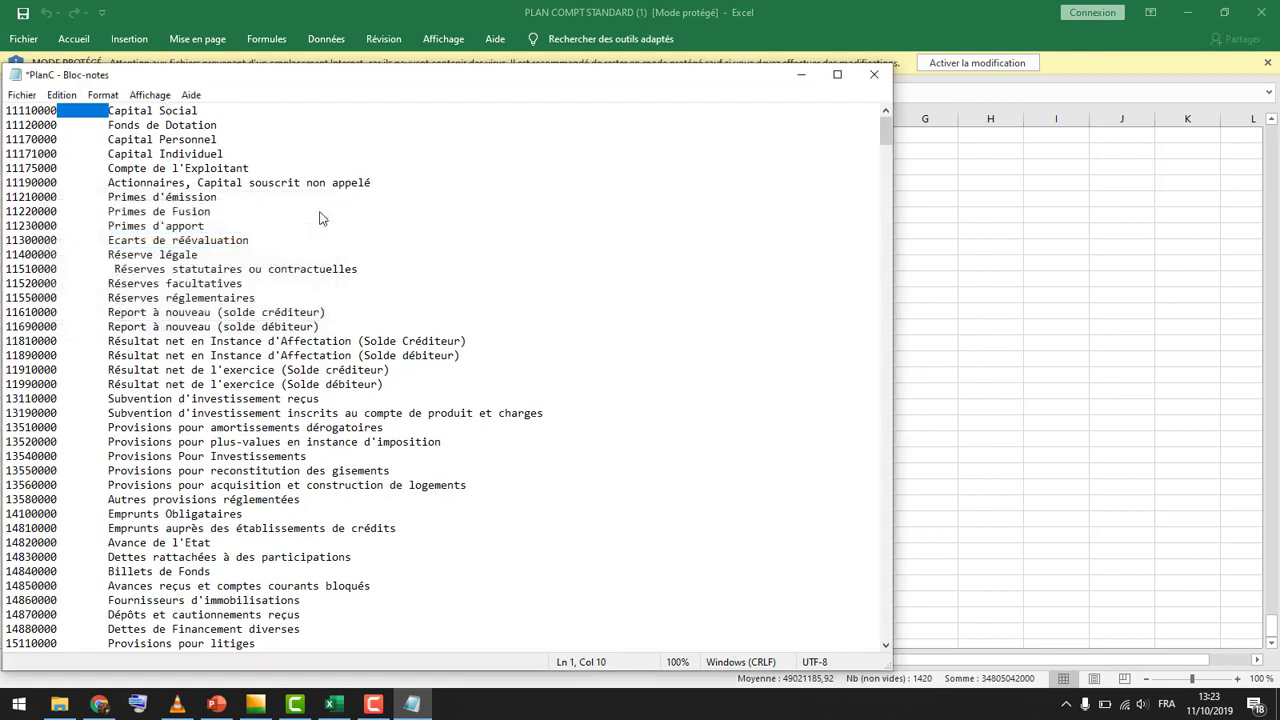
Try to replace every gap between account number and label with a semicolon throughout the PlanC text file
{"action": "key", "text": "ctrl+h"}
{"action": "key", "text": "BackSpace"}
{"action": "left_click_drag", "start_coordinate": [170, 204], "coordinate": [84, 199]}
{"action": "key", "text": "ctrl+v"}
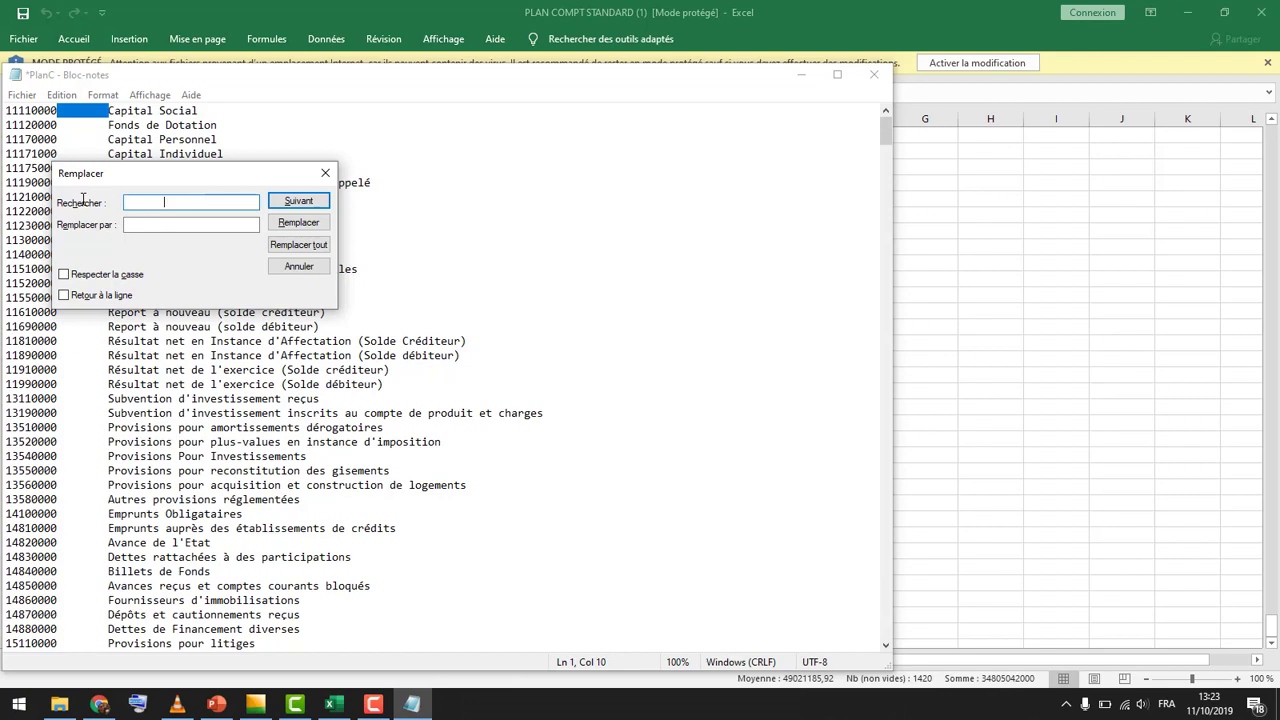
{"action": "left_click", "coordinate": [175, 227]}
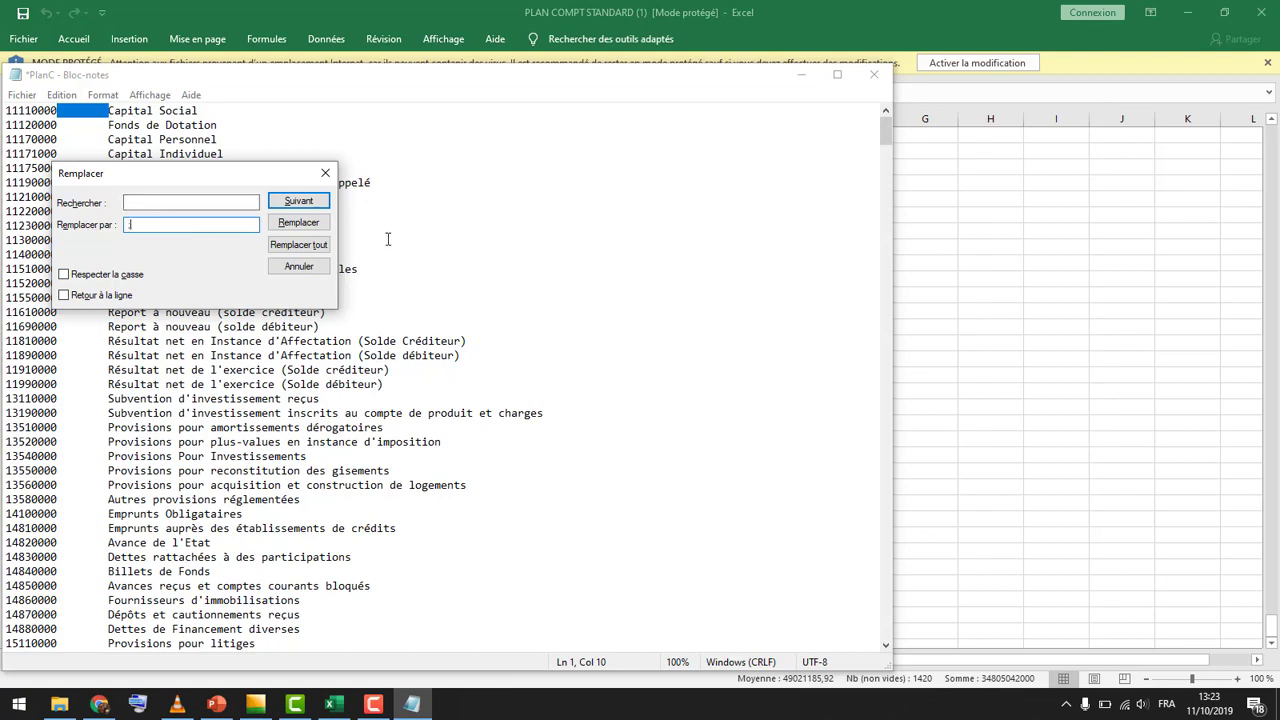
{"action": "left_click", "coordinate": [302, 250]}
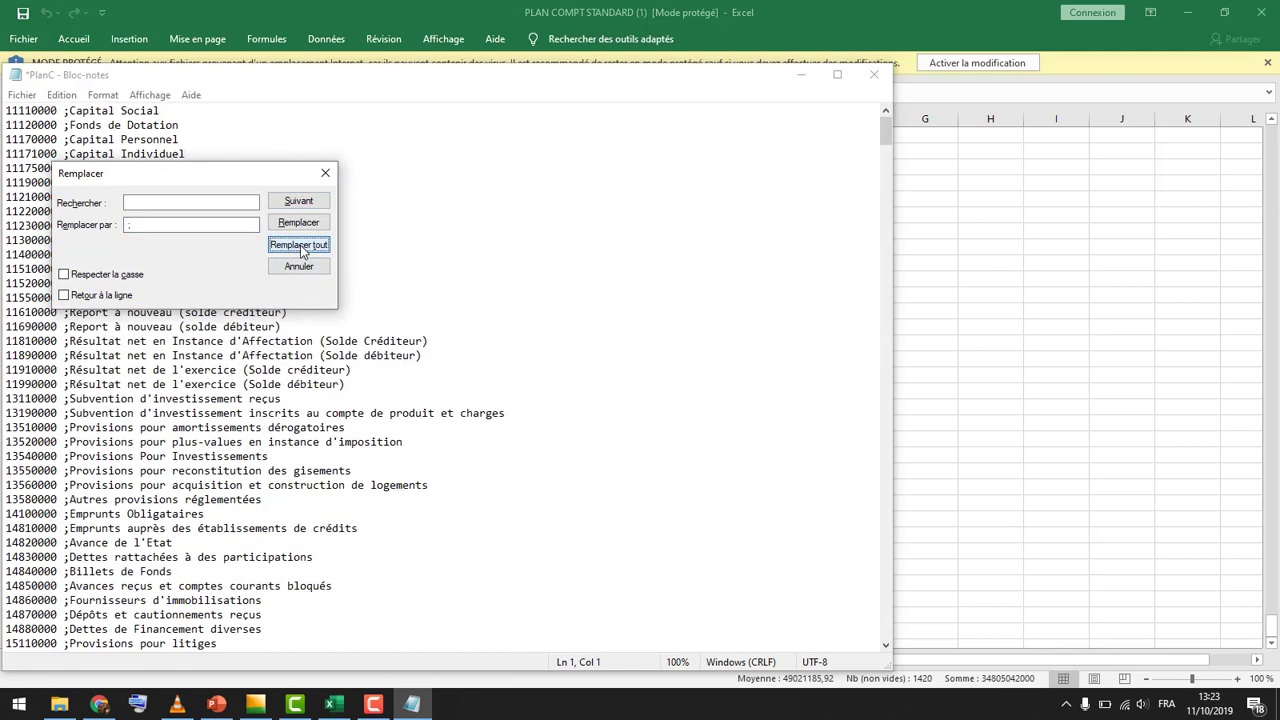
{"action": "left_click", "coordinate": [325, 174]}
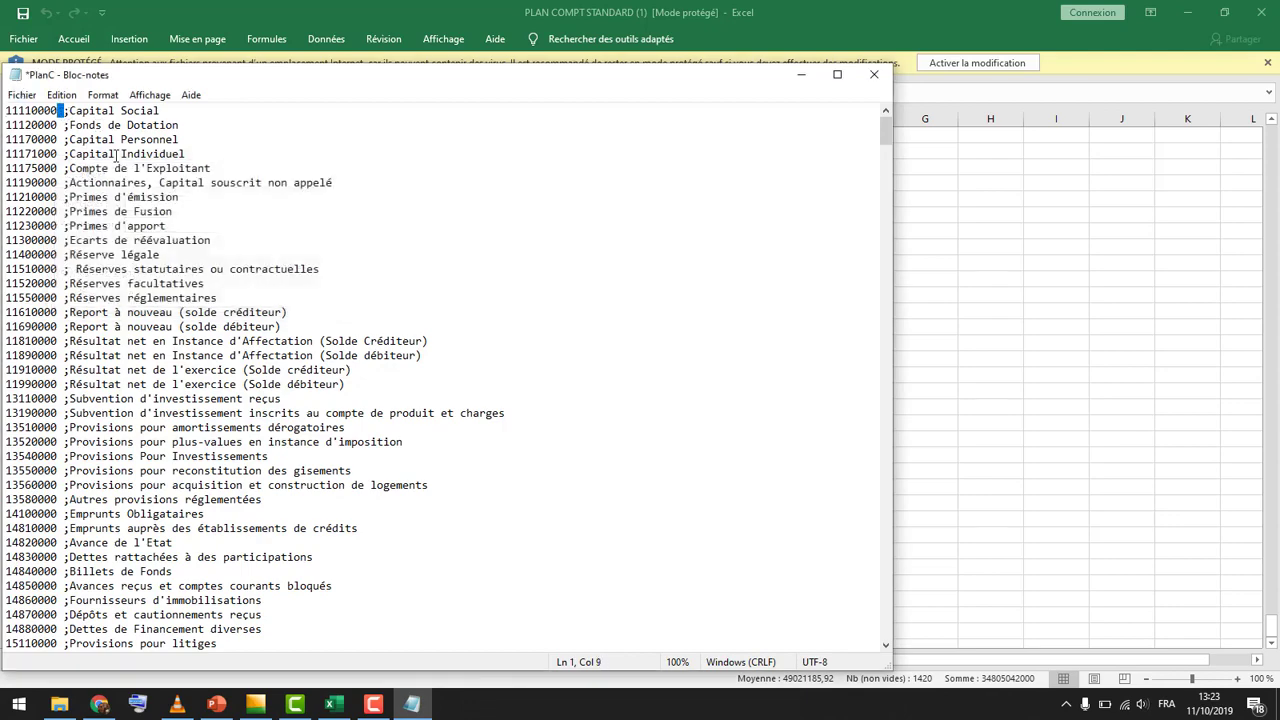
Undo the replacement, and use the gap after an account number as search text to replace all such gaps with a semicolon again
{"action": "key", "text": "ctrl+a"}
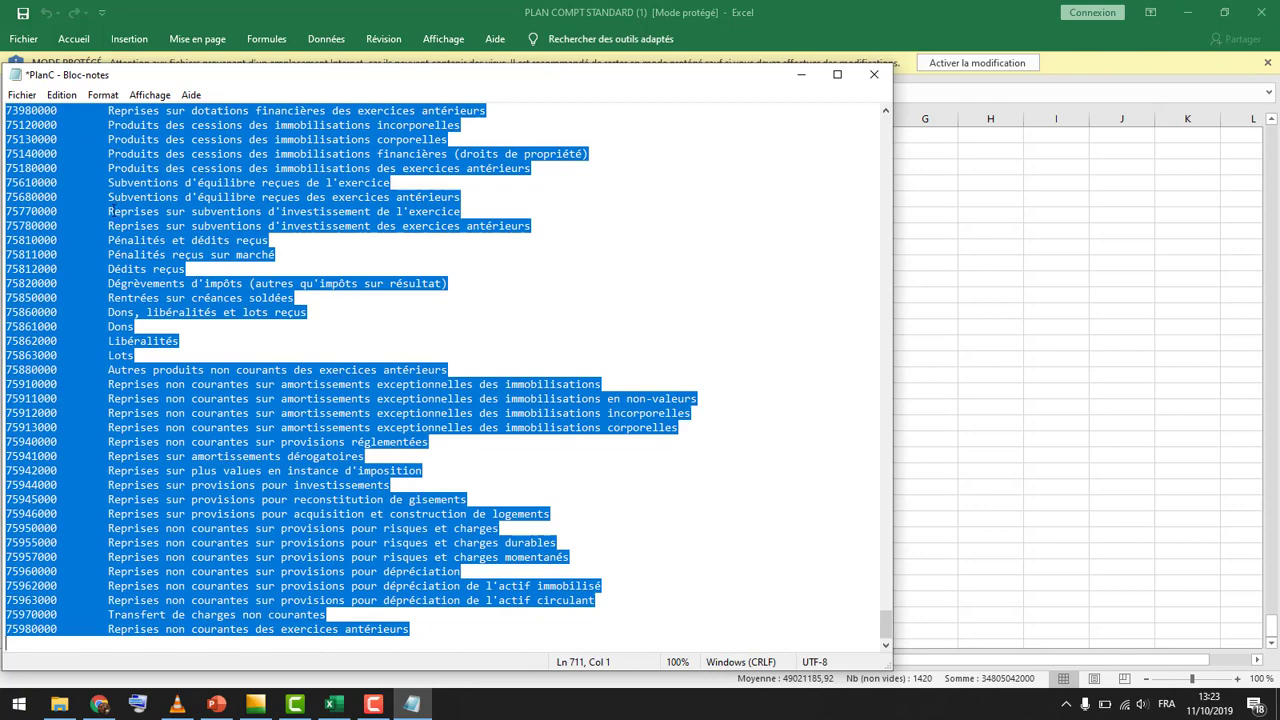
{"action": "left_click", "coordinate": [110, 208]}
{"action": "left_click_drag", "start_coordinate": [108, 211], "coordinate": [72, 211]}
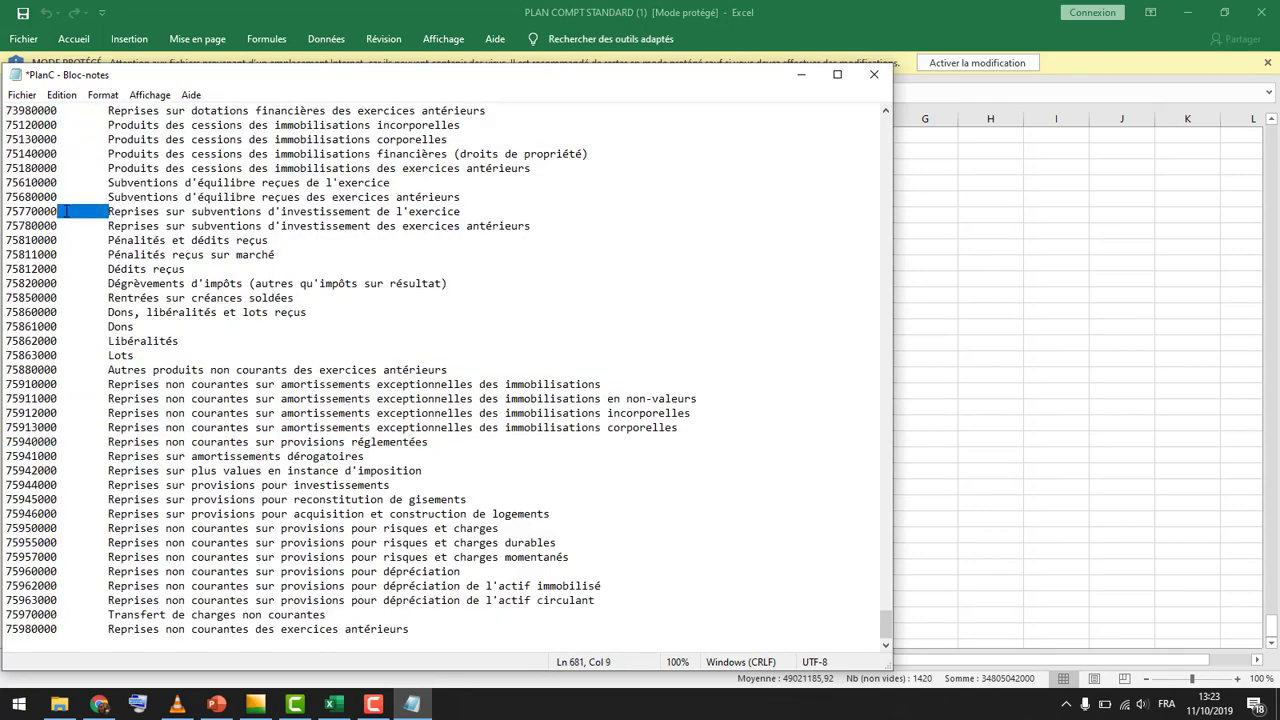
{"action": "key", "text": "ctrl+h"}
{"action": "left_click", "coordinate": [148, 222]}
{"action": "type", "text": ";"}
{"action": "left_click", "coordinate": [320, 246]}
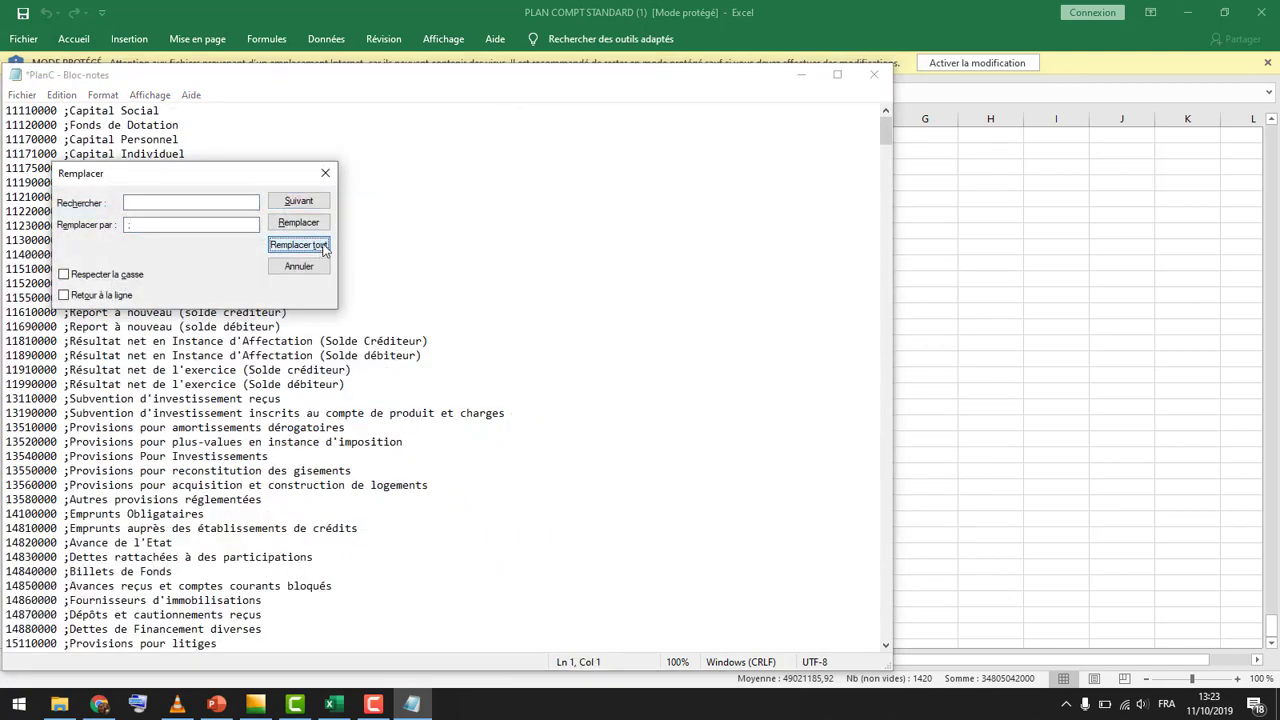
{"action": "left_click", "coordinate": [325, 174]}
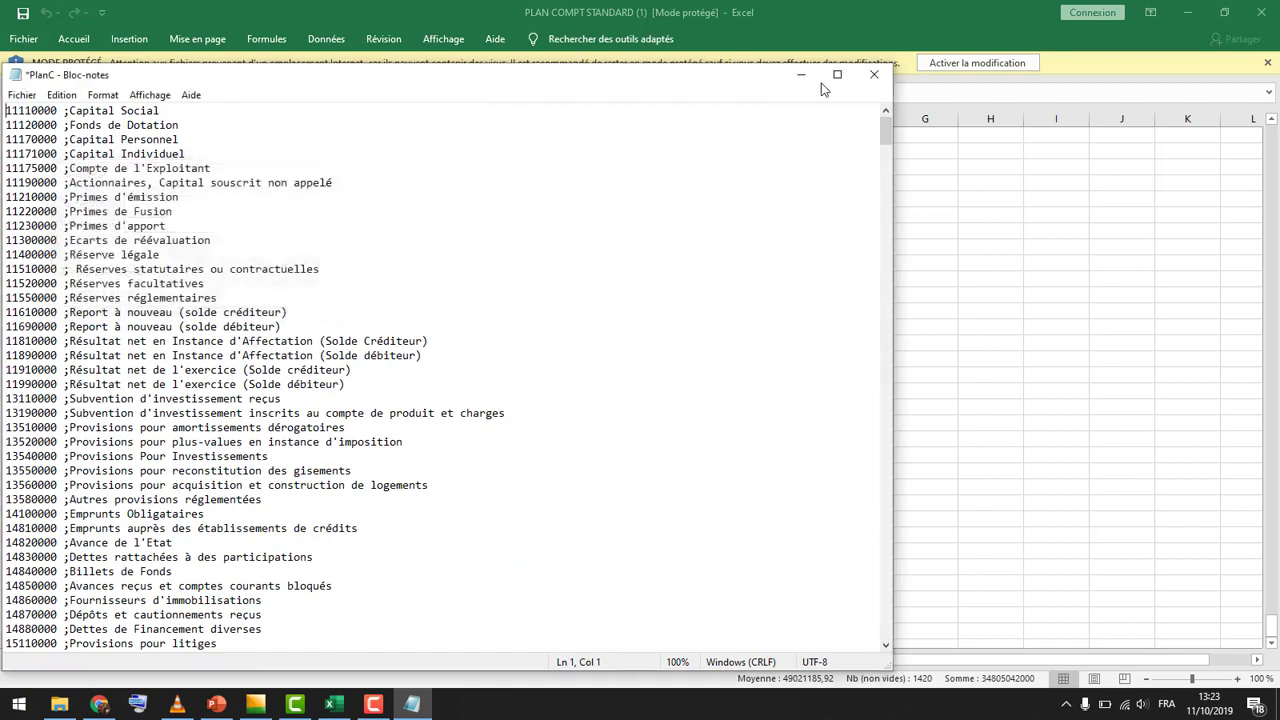
Close the PlanC text file and save its changes
{"action": "left_click", "coordinate": [873, 74]}
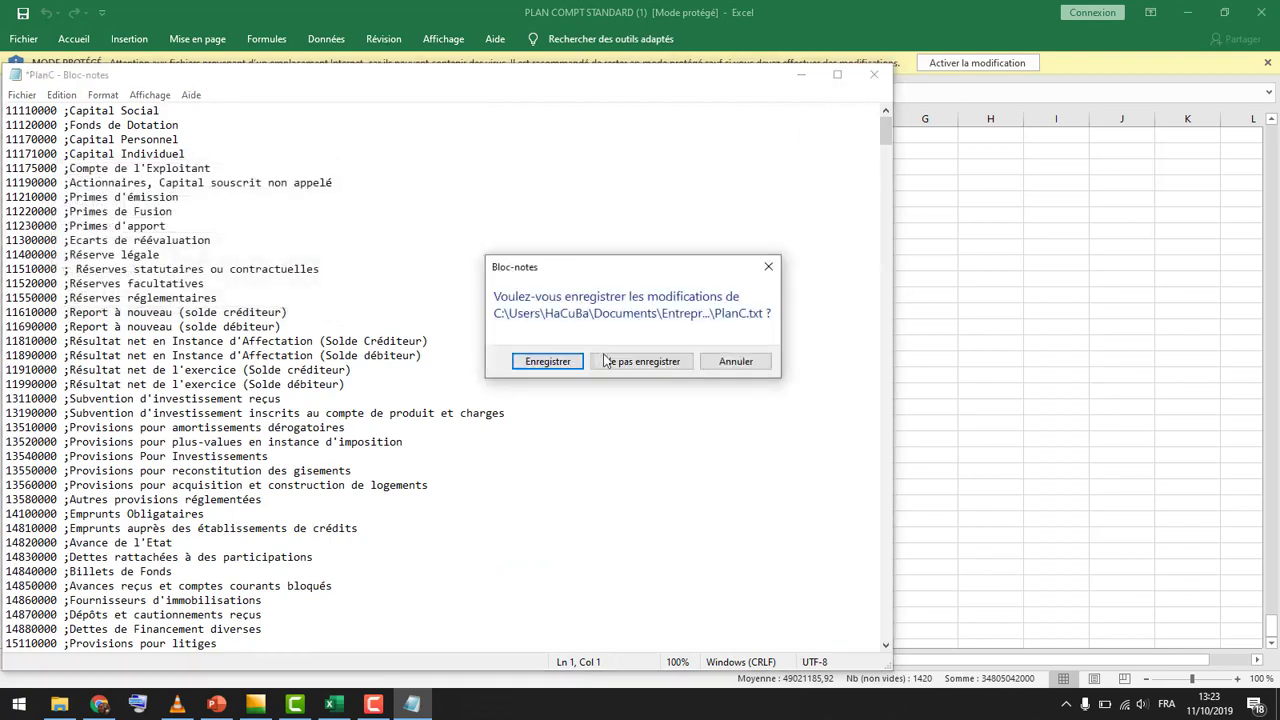
{"action": "left_click", "coordinate": [627, 365]}
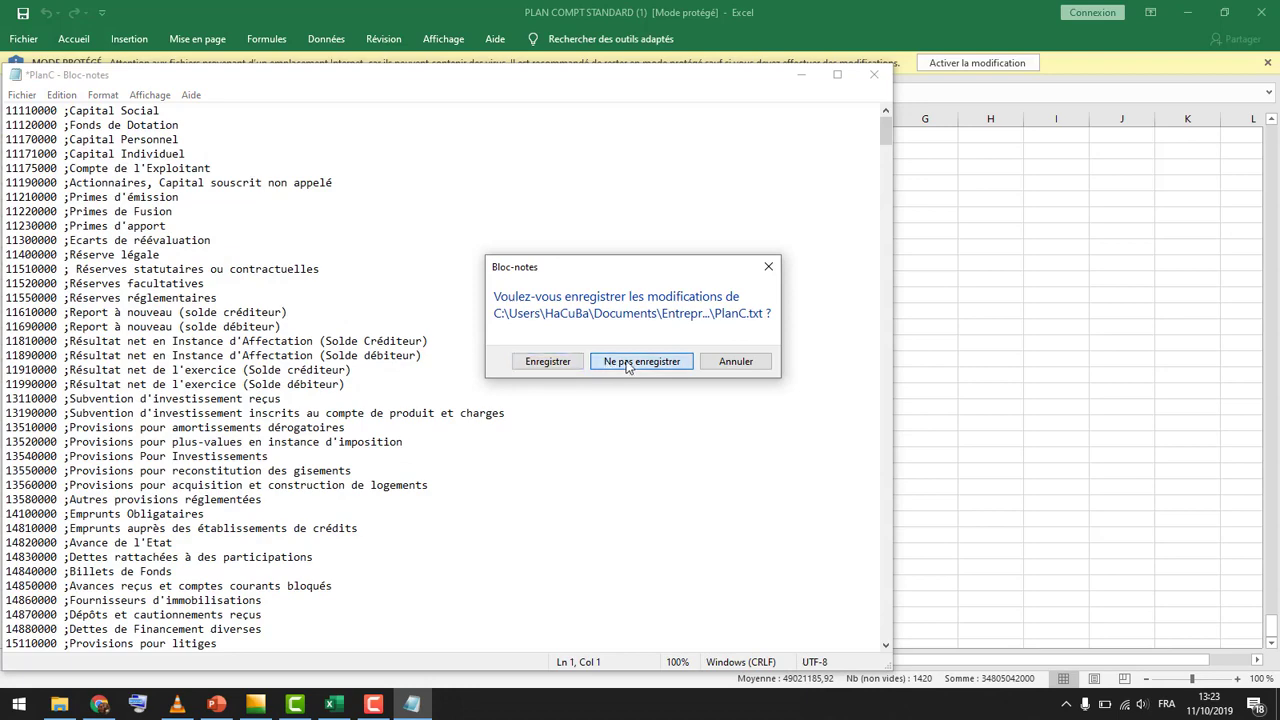
{"action": "left_click", "coordinate": [564, 366]}
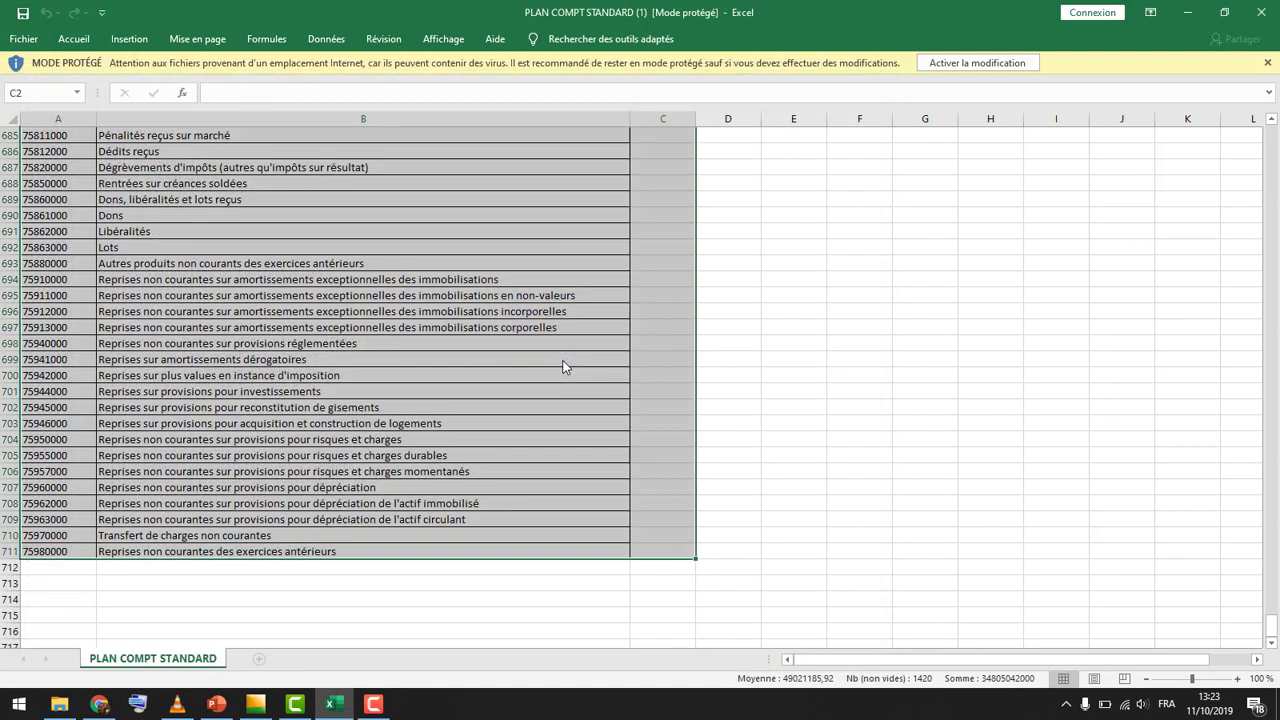
Switch to Comptabilité 100 and import the PlanC text file from the Entreprises folder using the PlanC parameterizable format
{"action": "left_click", "coordinate": [255, 704]}
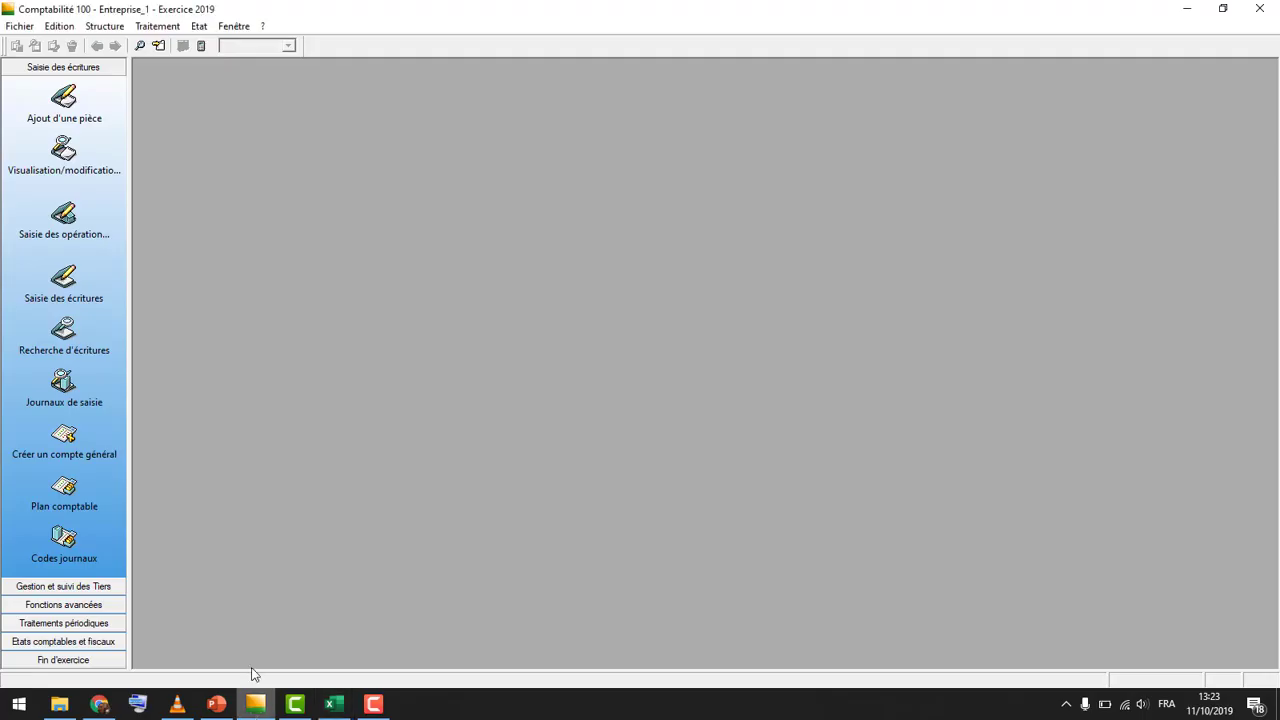
{"action": "left_click", "coordinate": [22, 27]}
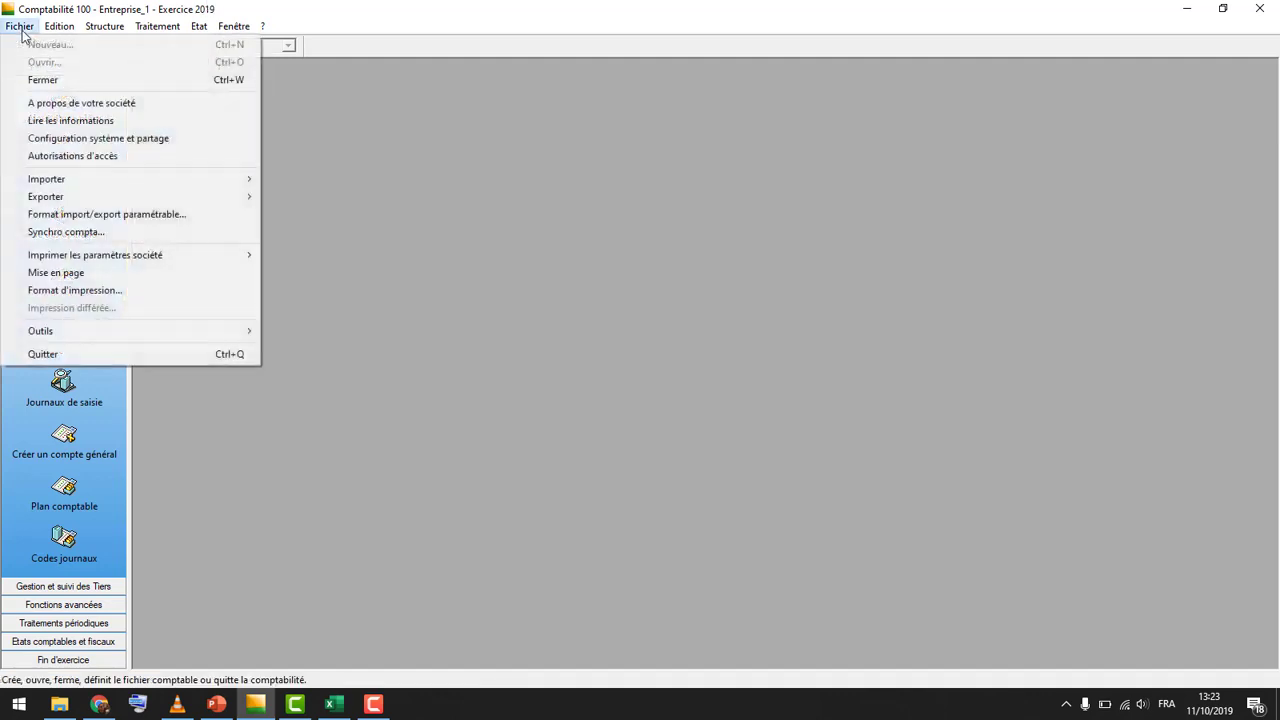
{"action": "mouse_move", "coordinate": [166, 180]}
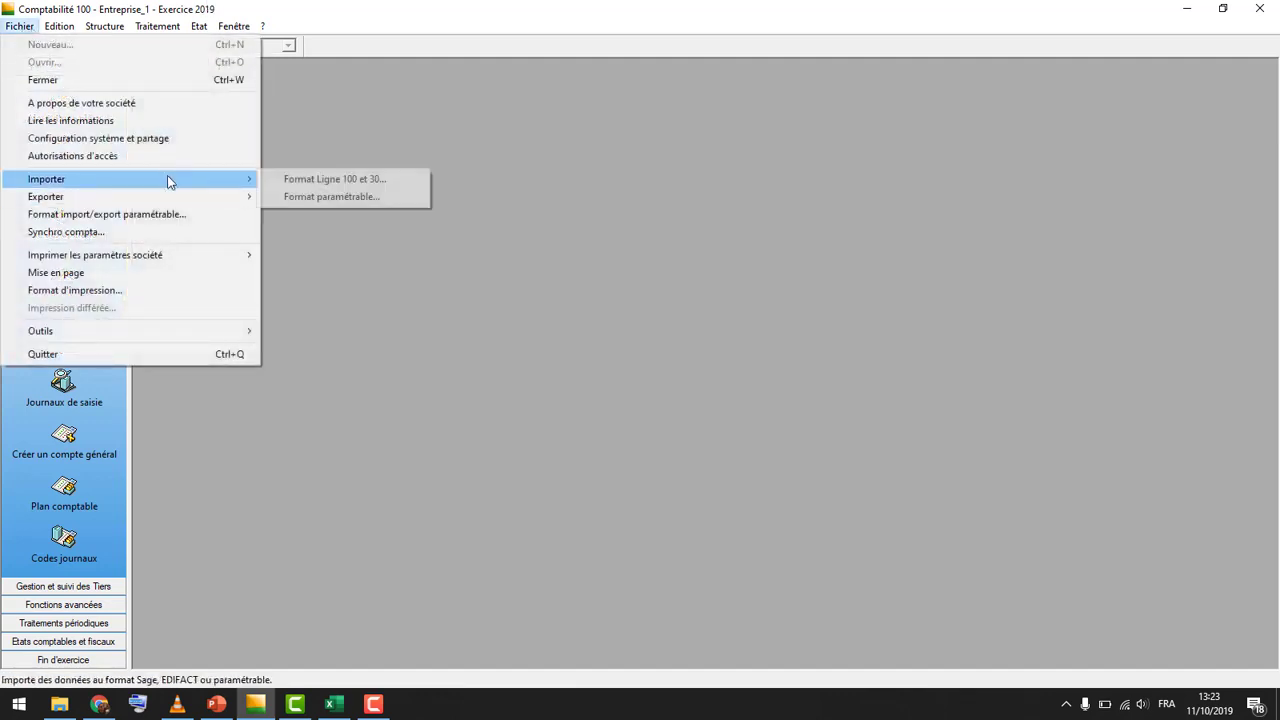
{"action": "left_click", "coordinate": [372, 198]}
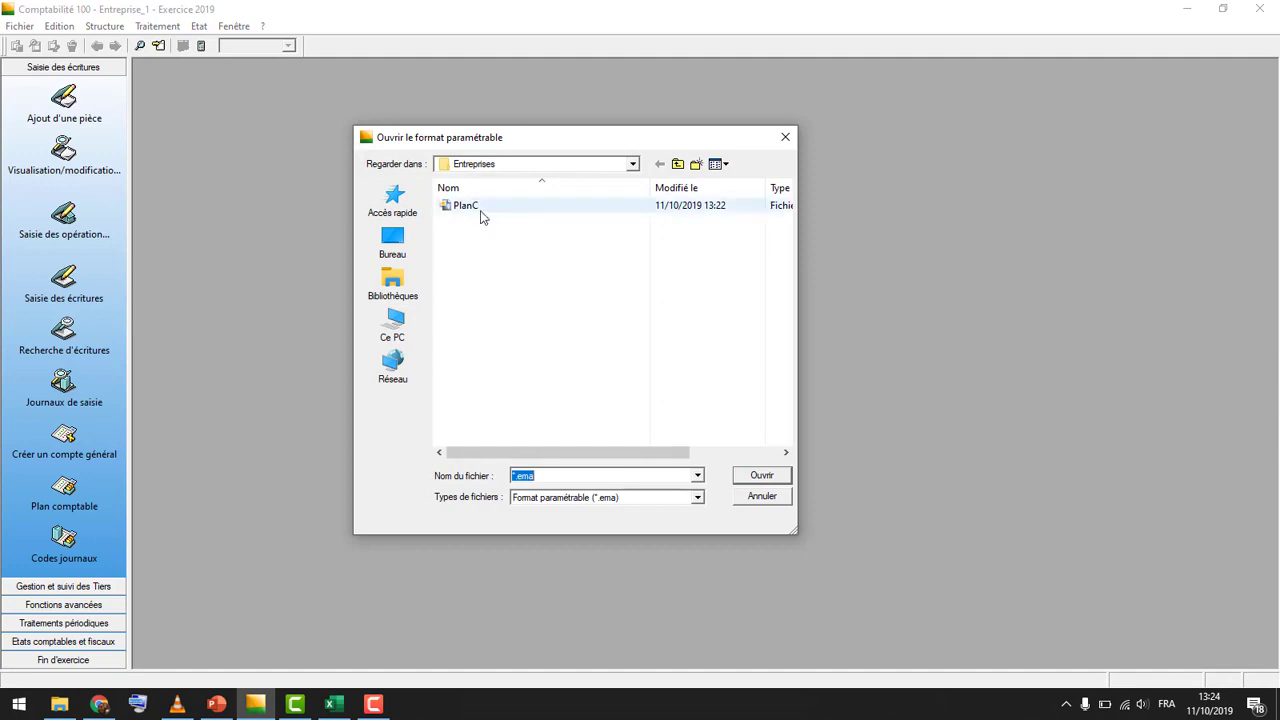
{"action": "left_click", "coordinate": [468, 210]}
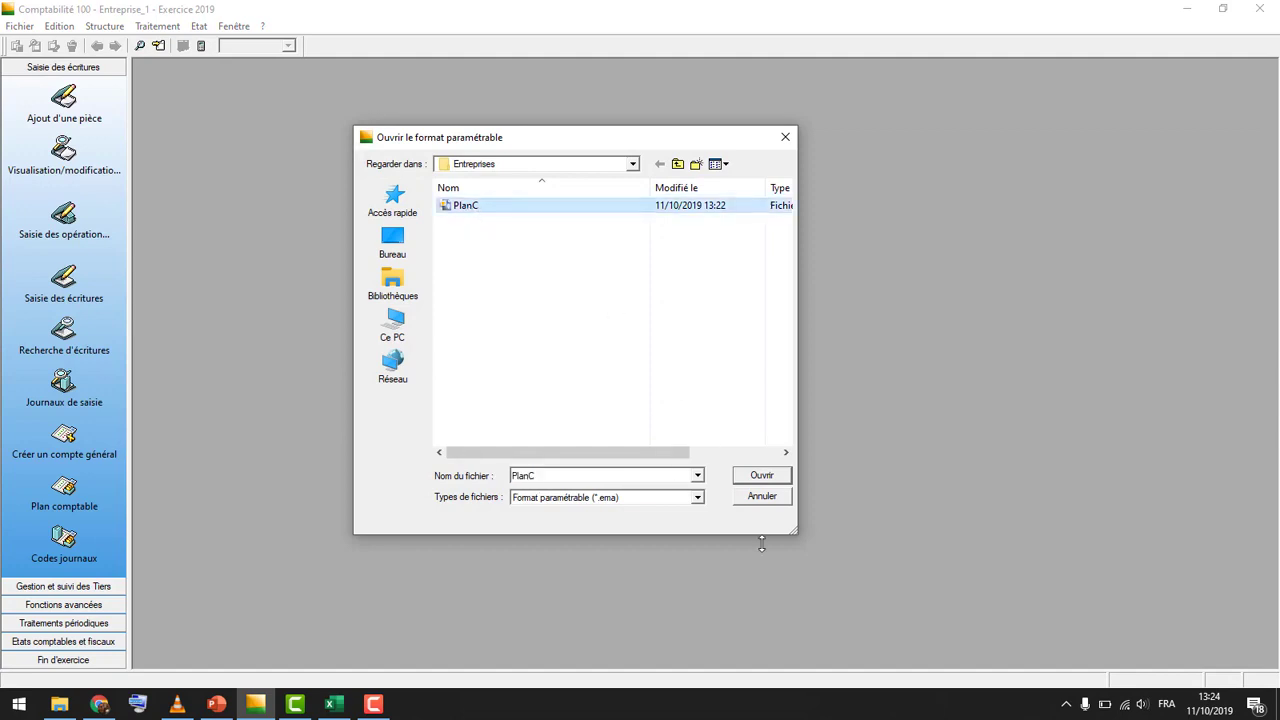
{"action": "left_click", "coordinate": [762, 478]}
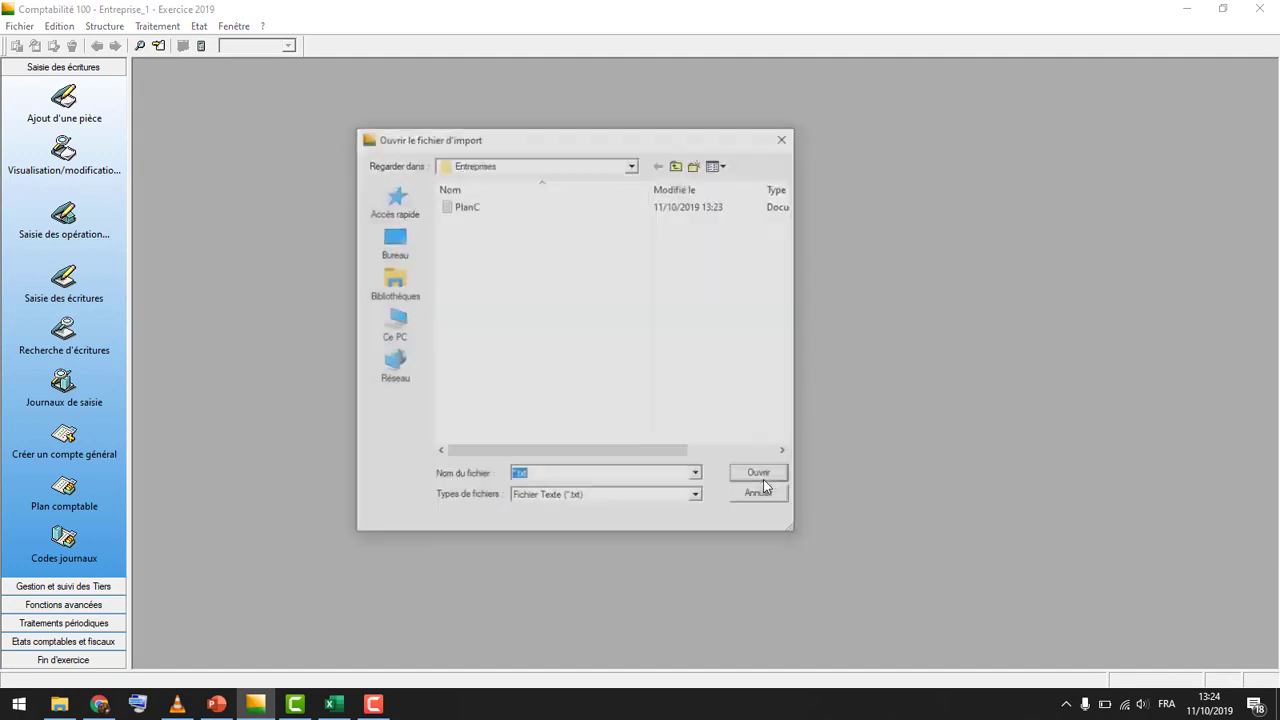
{"action": "left_click", "coordinate": [463, 208]}
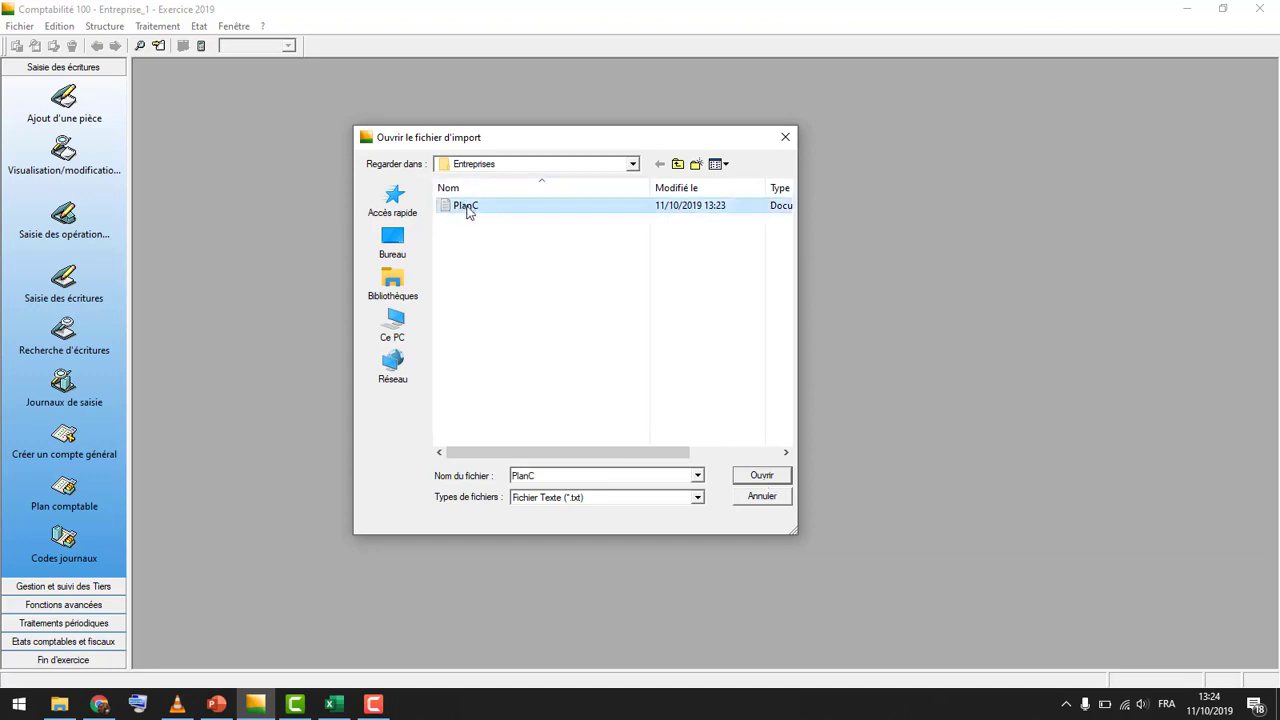
{"action": "left_click", "coordinate": [781, 480]}
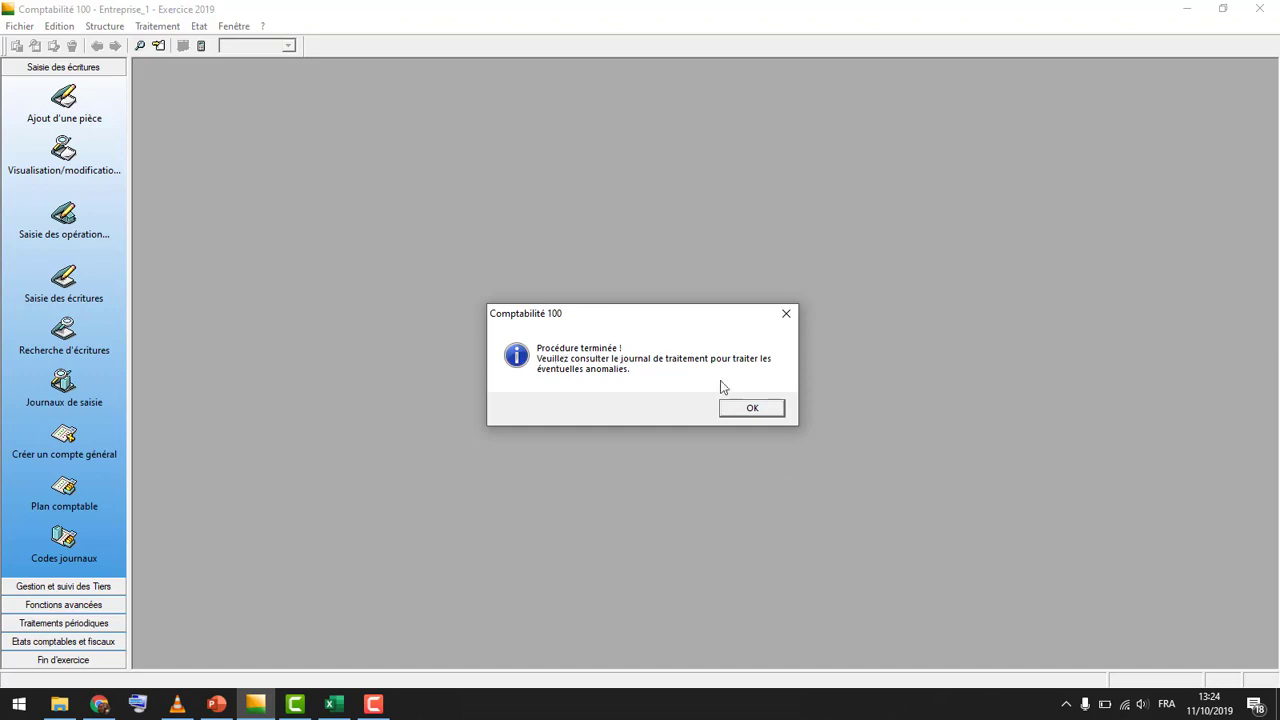
{"action": "left_click", "coordinate": [745, 416]}
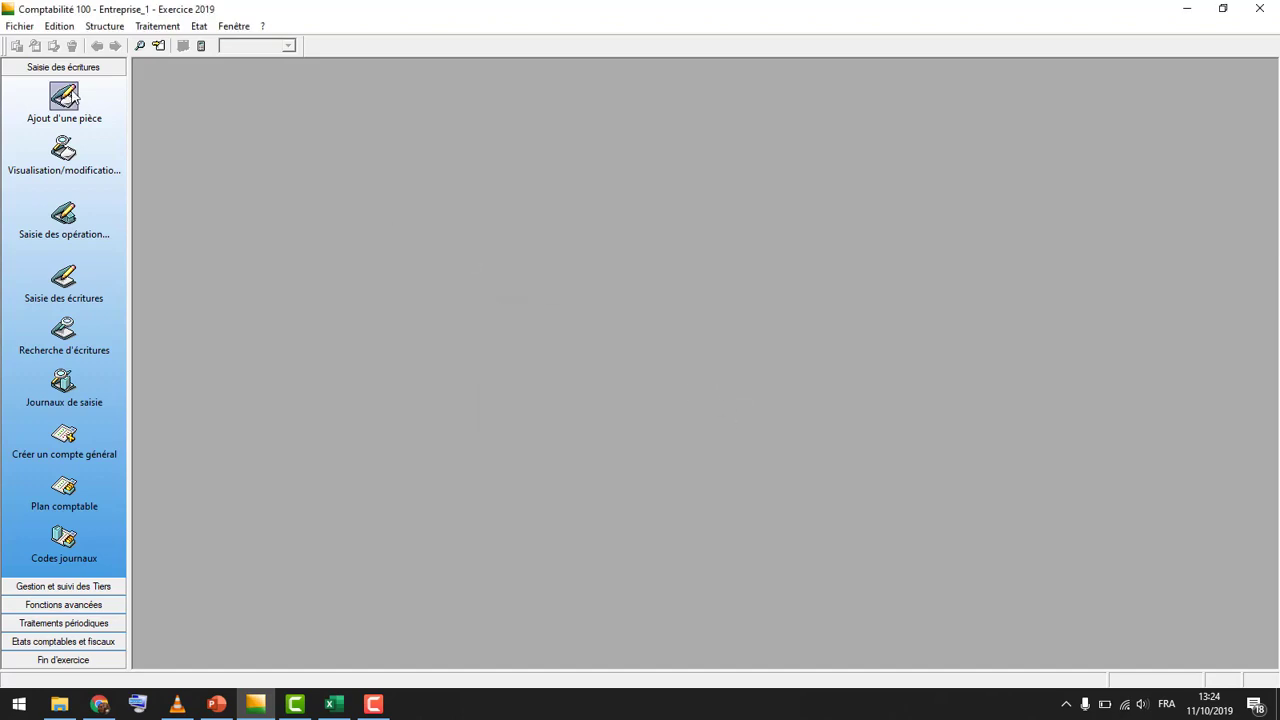
Open the Plan comptable, review the imported account numbers and labels through the list, and close it
{"action": "left_click", "coordinate": [114, 29]}
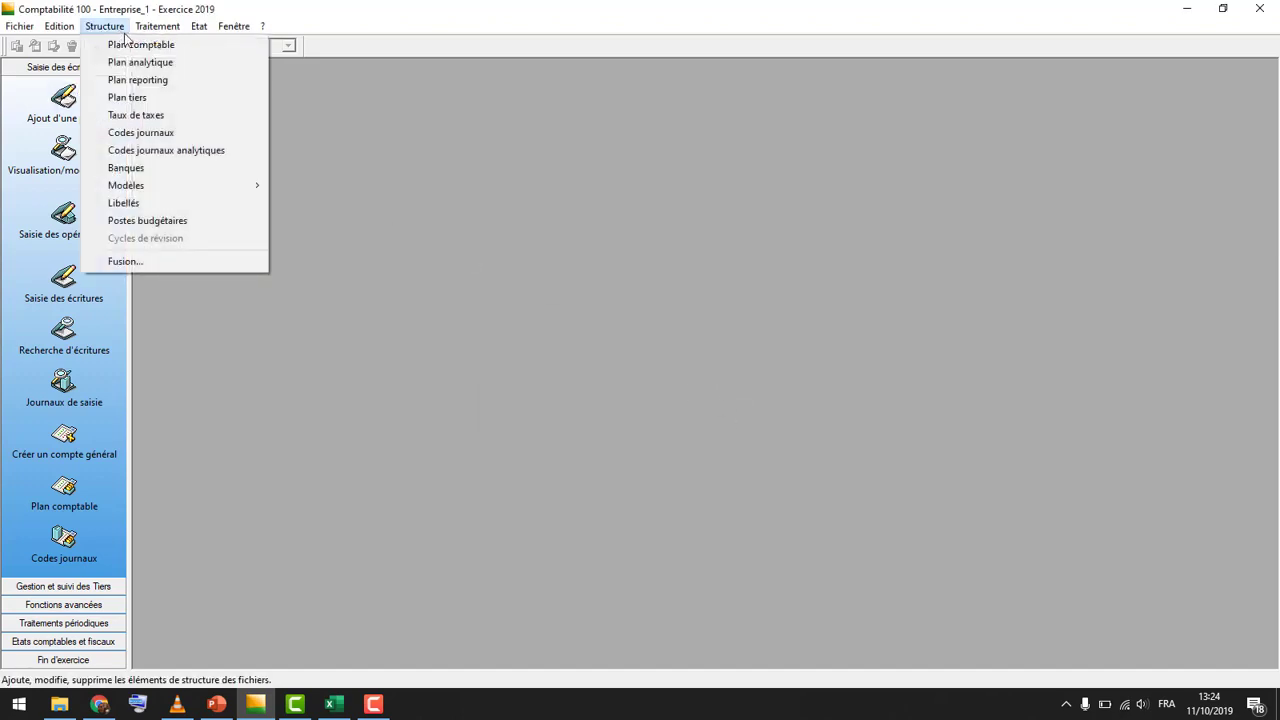
{"action": "left_click", "coordinate": [170, 49]}
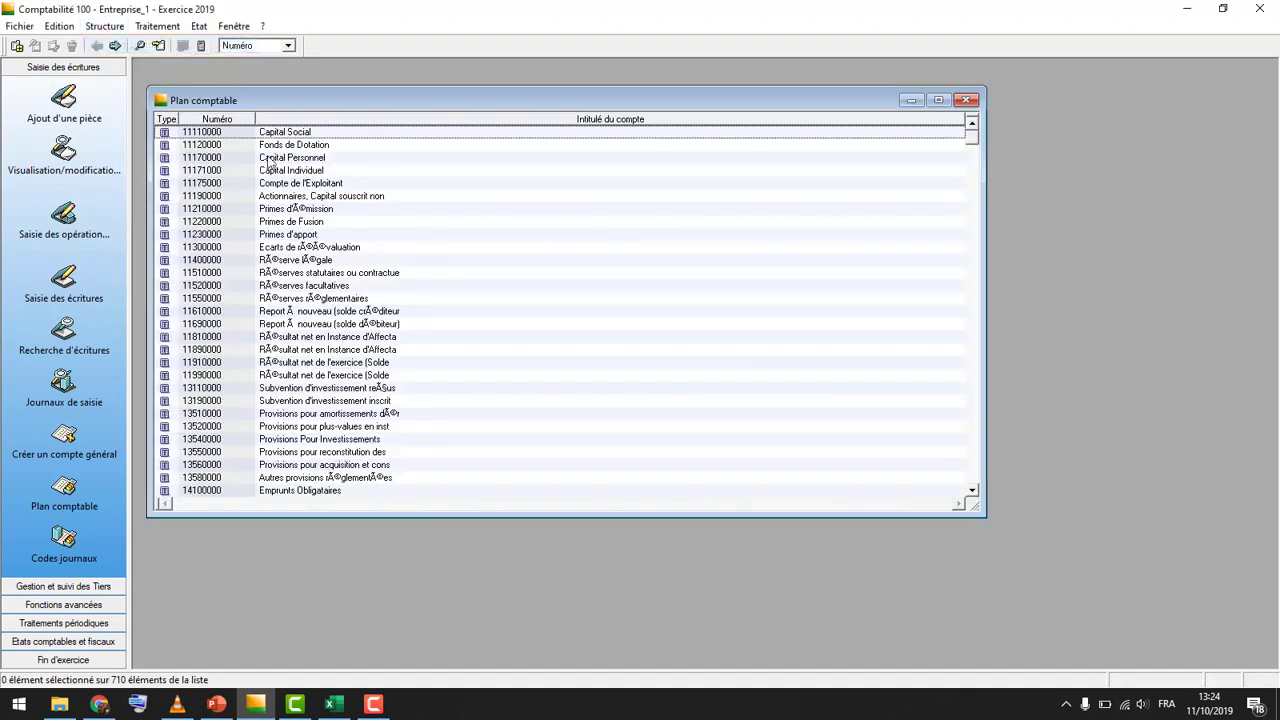
{"action": "scroll", "coordinate": [270, 163], "scroll_direction": "down", "scroll_amount": 20}
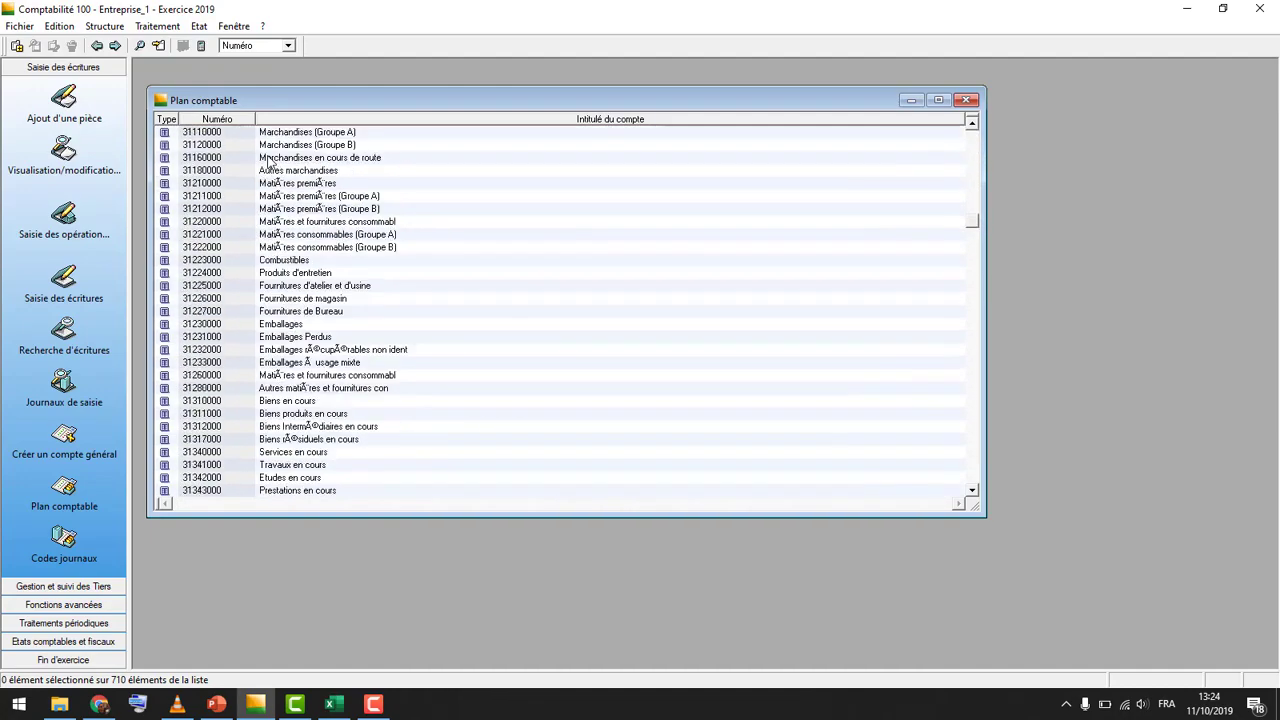
{"action": "scroll", "coordinate": [270, 163], "scroll_direction": "down", "scroll_amount": 20}
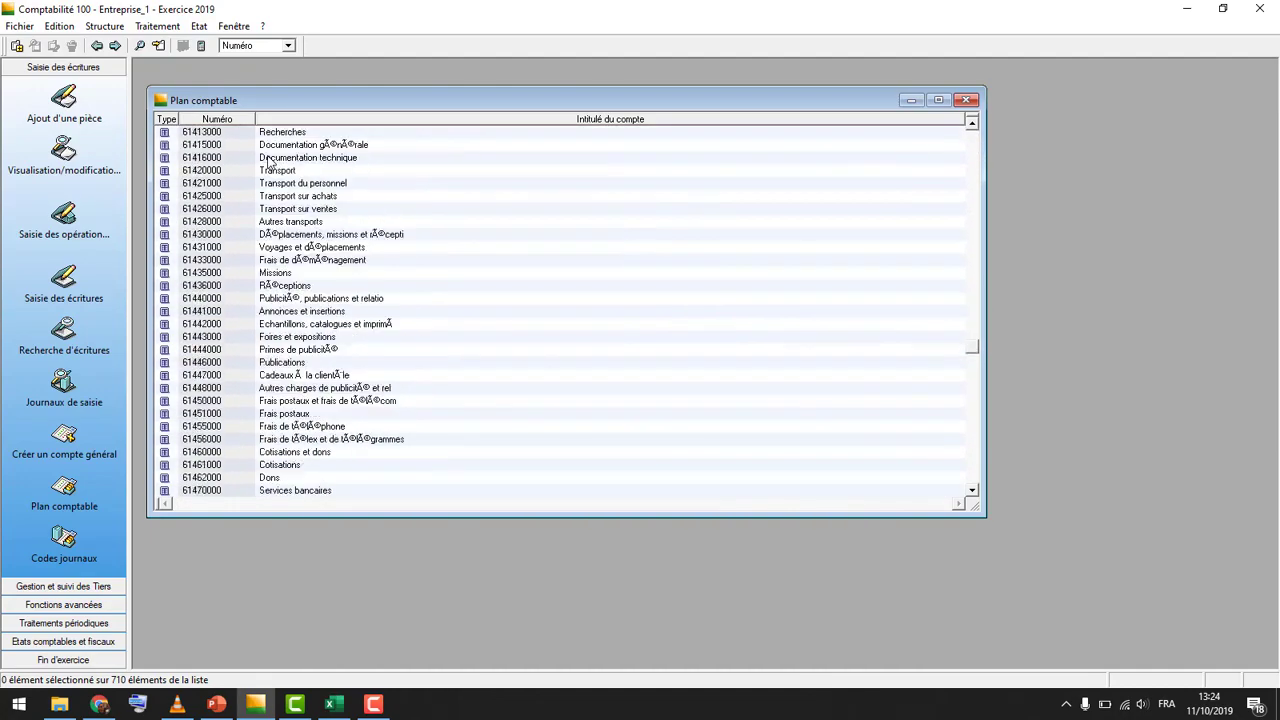
{"action": "left_click", "coordinate": [966, 101]}
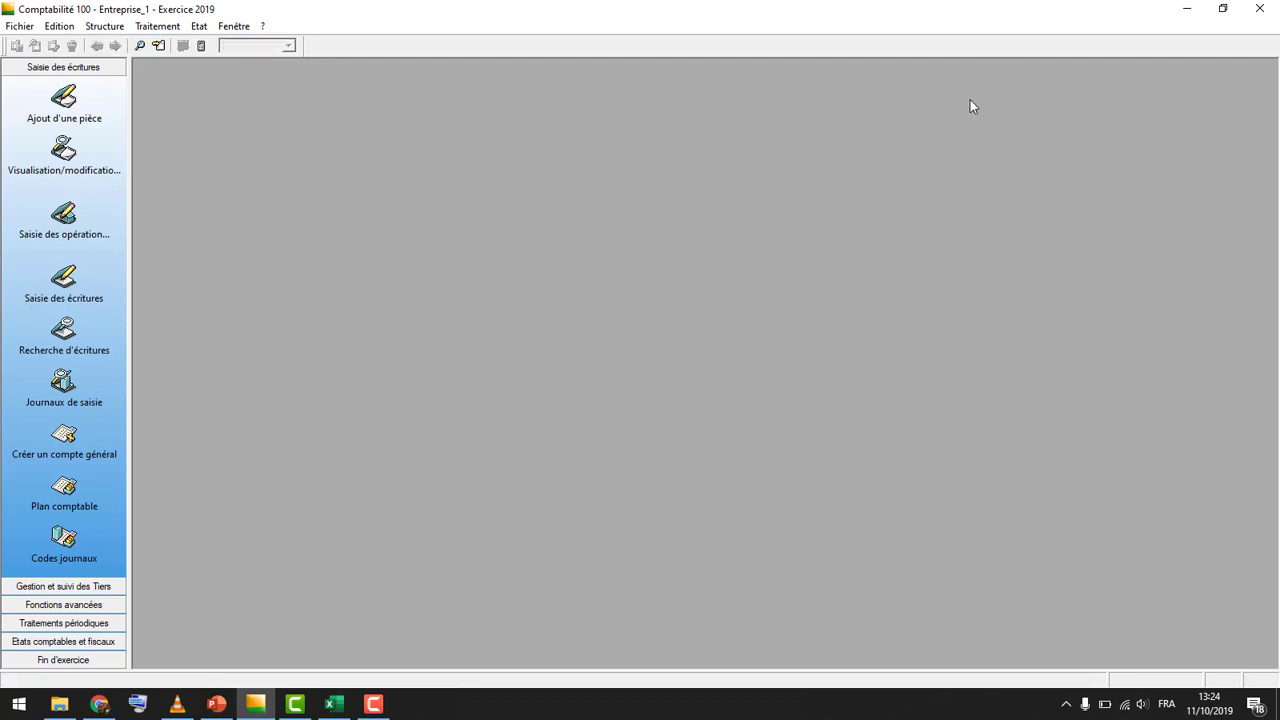